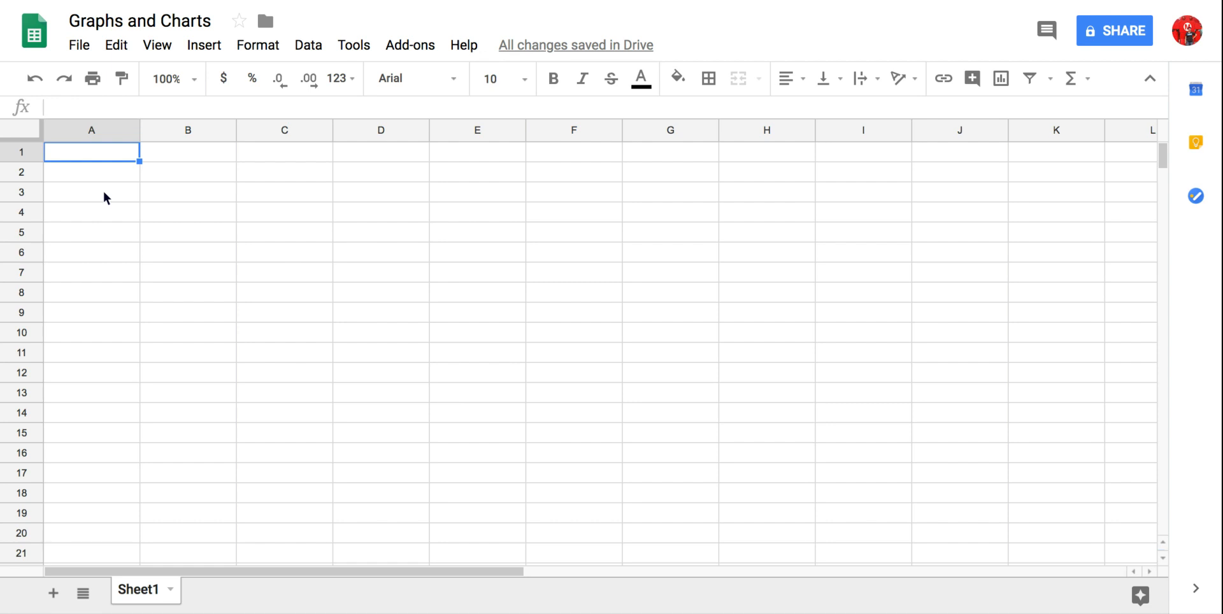
# - Enter the title "Pizza Toppings" in cell A1
pyautogui.click(105, 154)
pyautogui.write('Piz')
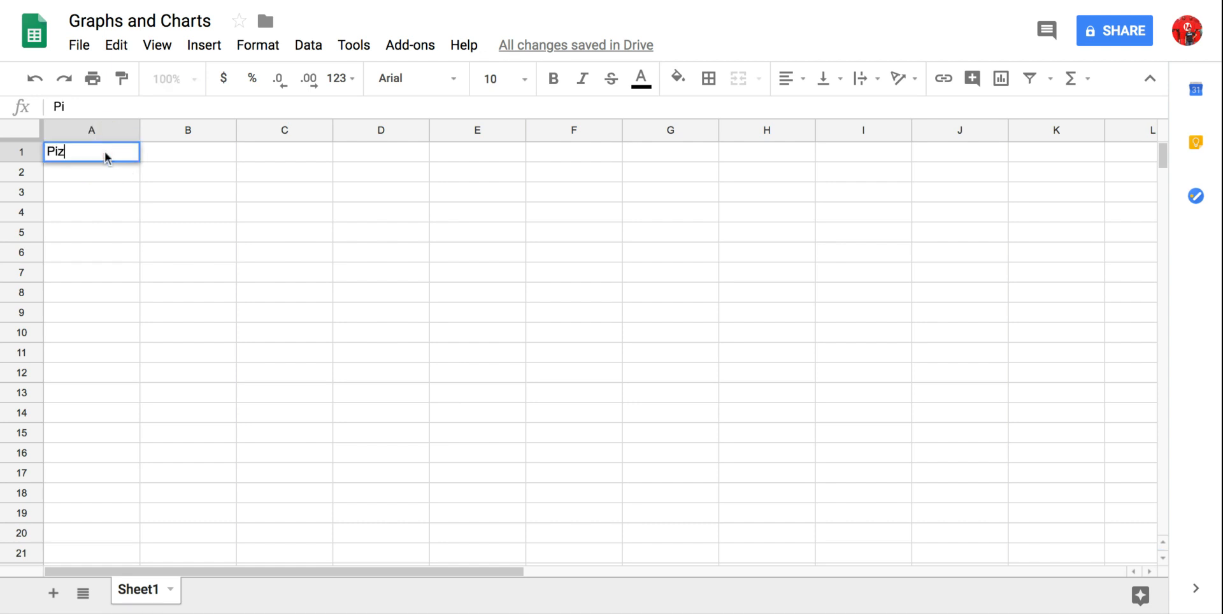
pyautogui.write('za Toppings')
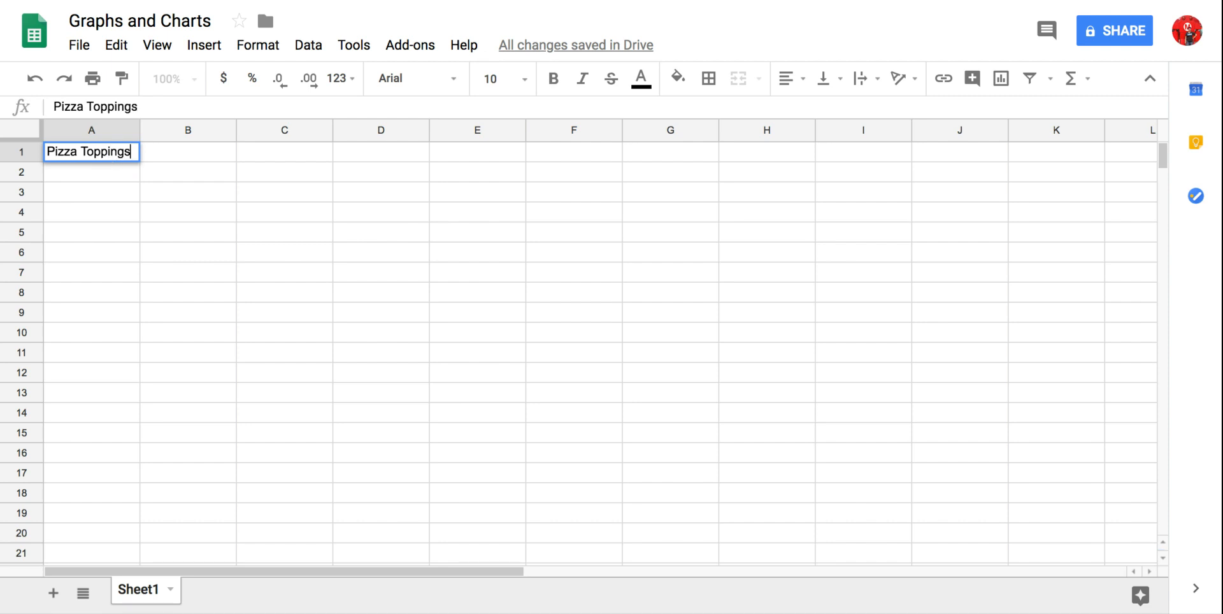
# - List the toppings Pepperoni, Extra Cheese, Sausage and Onions in cells A3 to A6
pyautogui.click(88, 199)
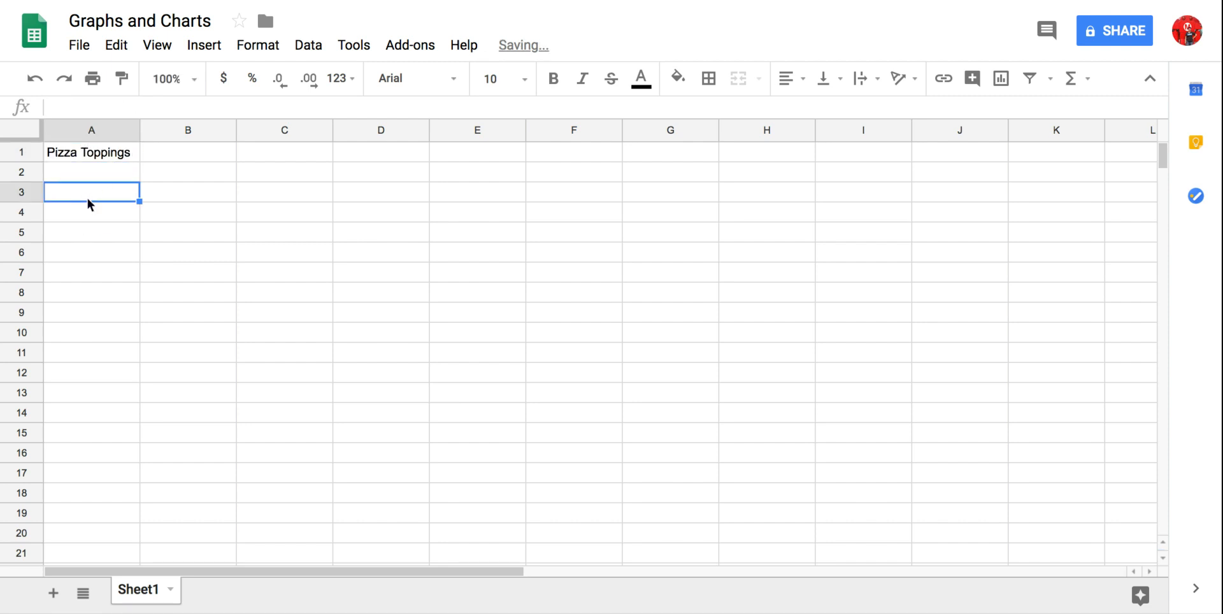
pyautogui.write('Peppero')
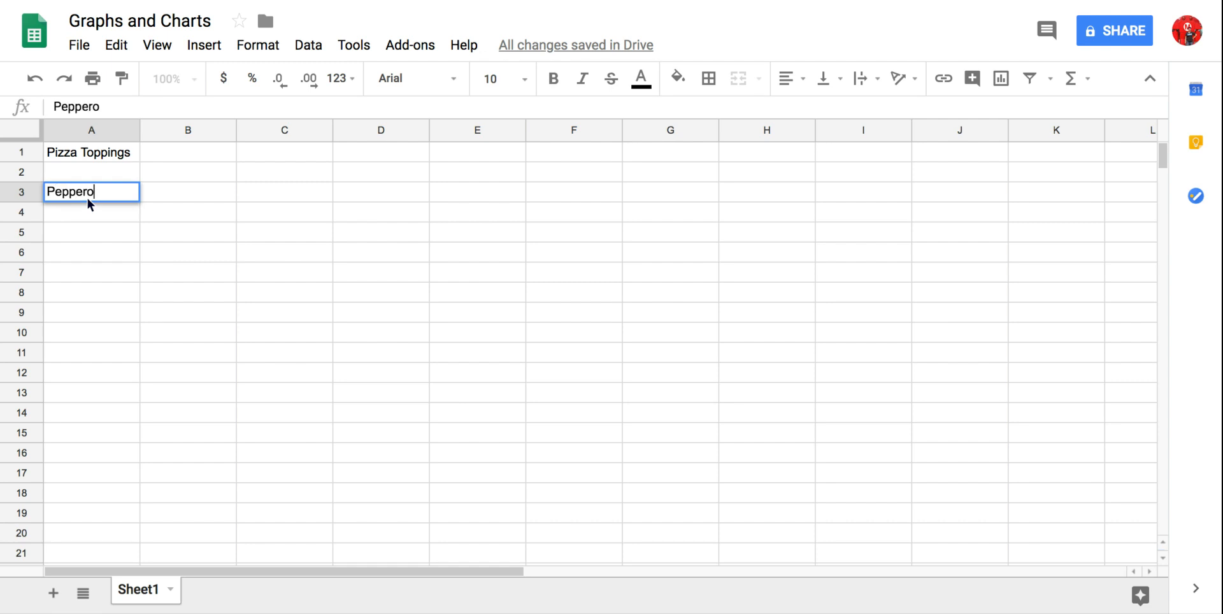
pyautogui.write('ni')
pyautogui.press('Return')
pyautogui.write('Ex')
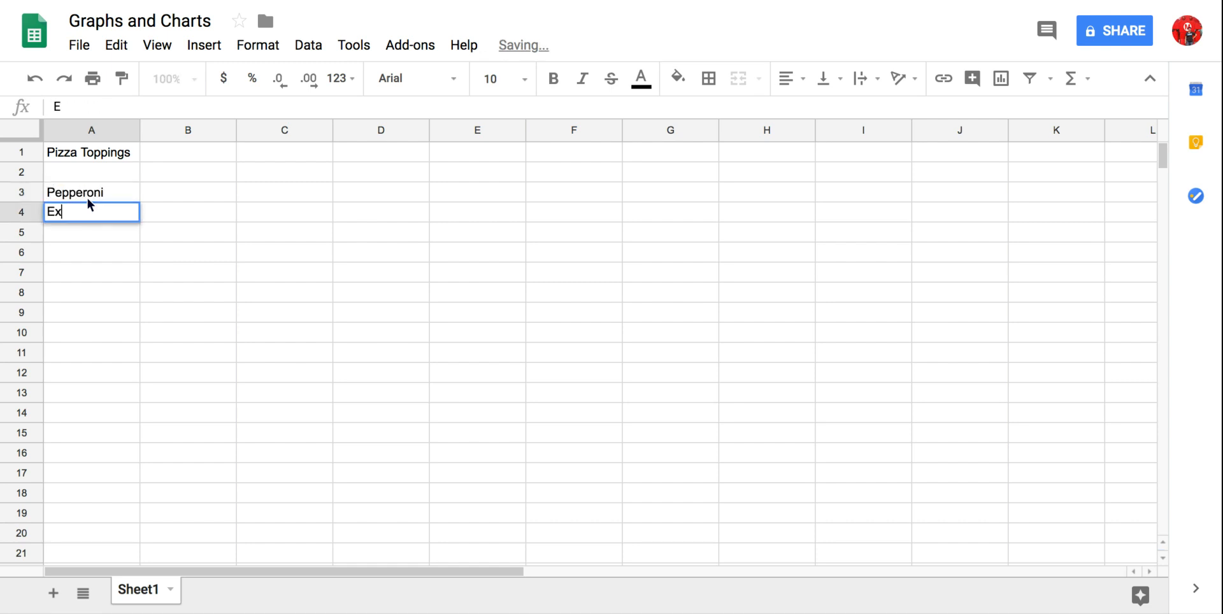
pyautogui.write('tra Cheese')
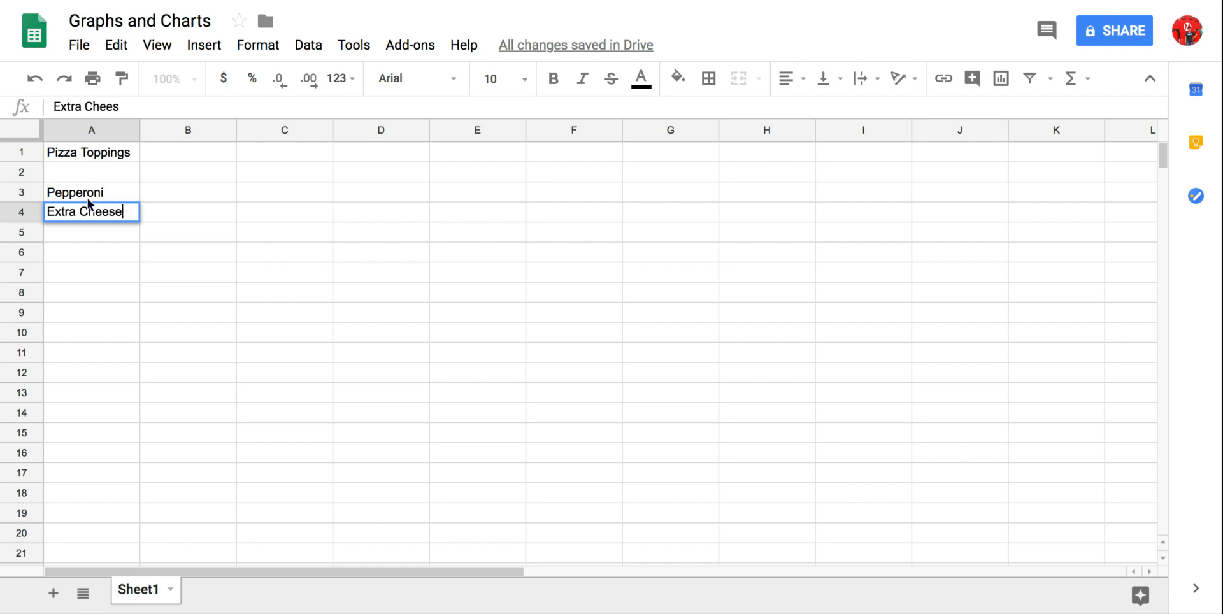
pyautogui.press('Return')
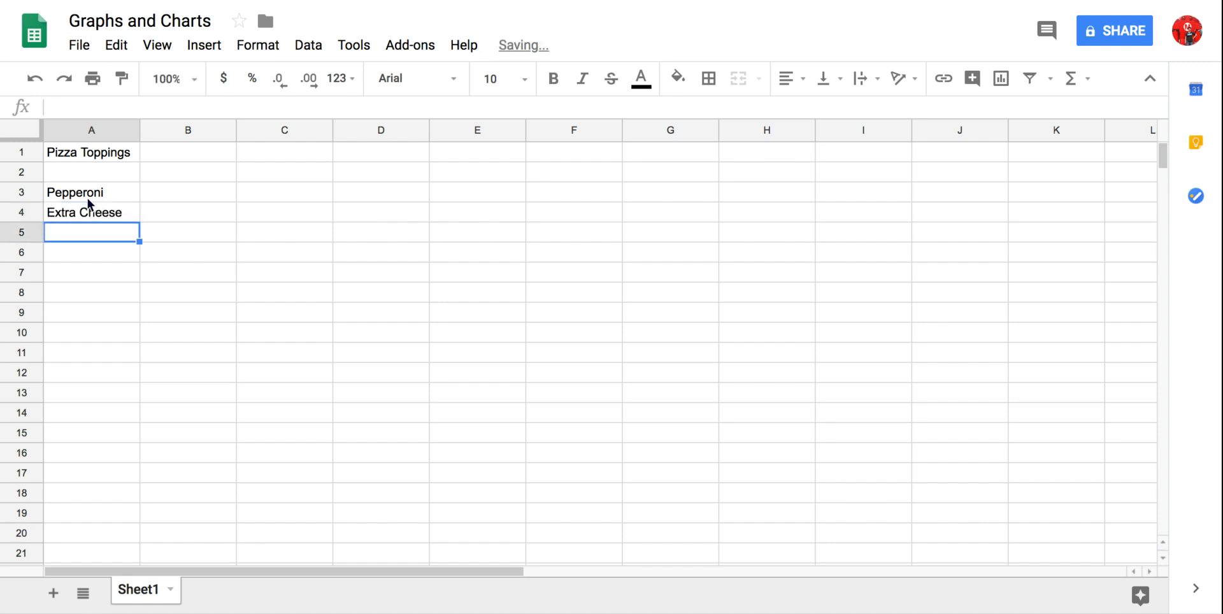
pyautogui.write('Sausage')
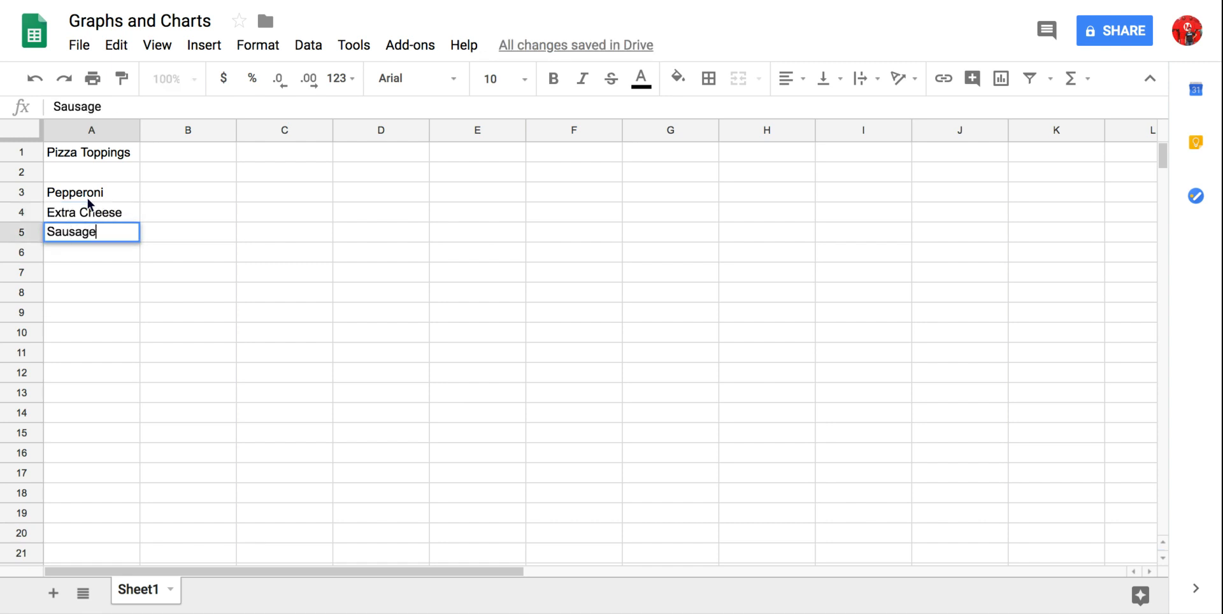
pyautogui.press('Return')
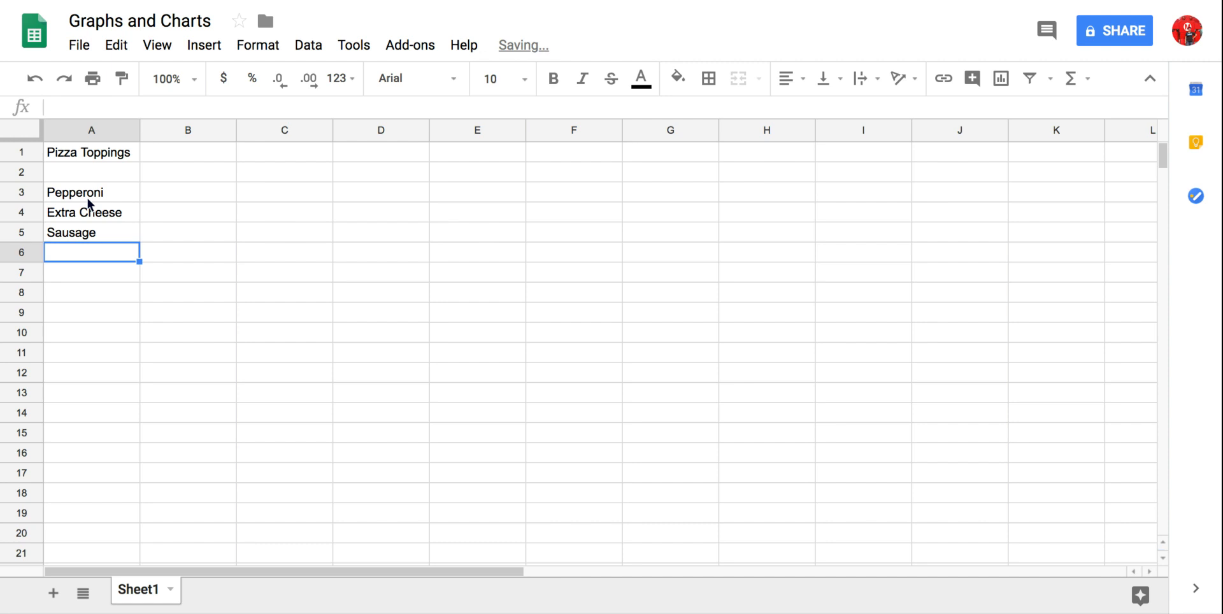
pyautogui.write('Onions')
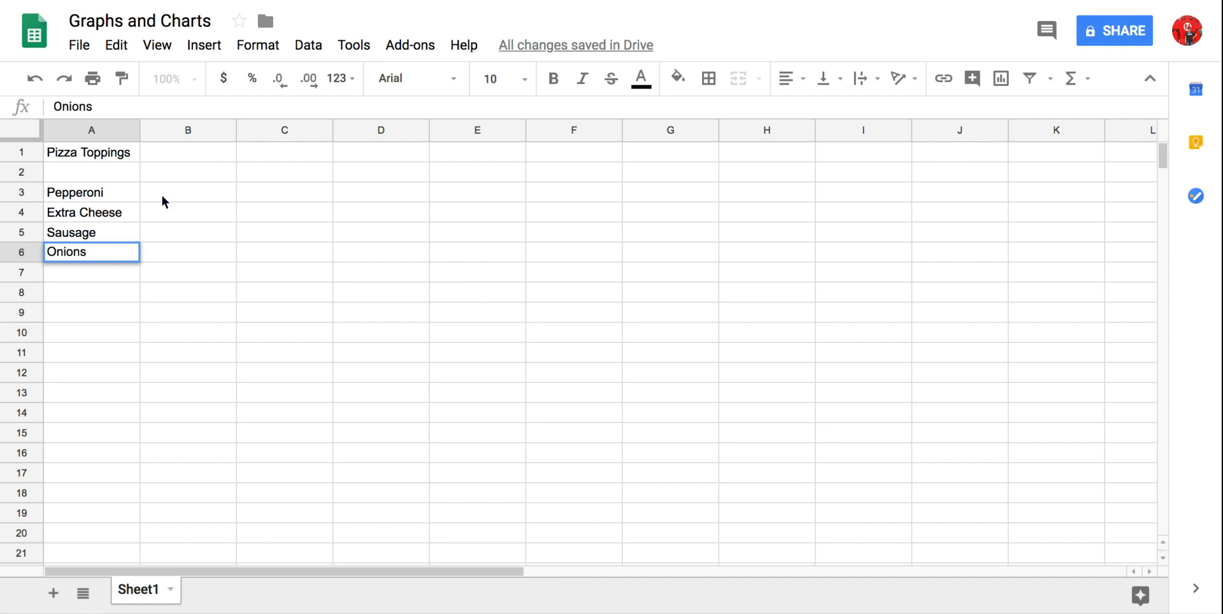
# - Enter the topping counts 10, 5, 2 and 1 in cells B3 to B6
pyautogui.click(163, 197)
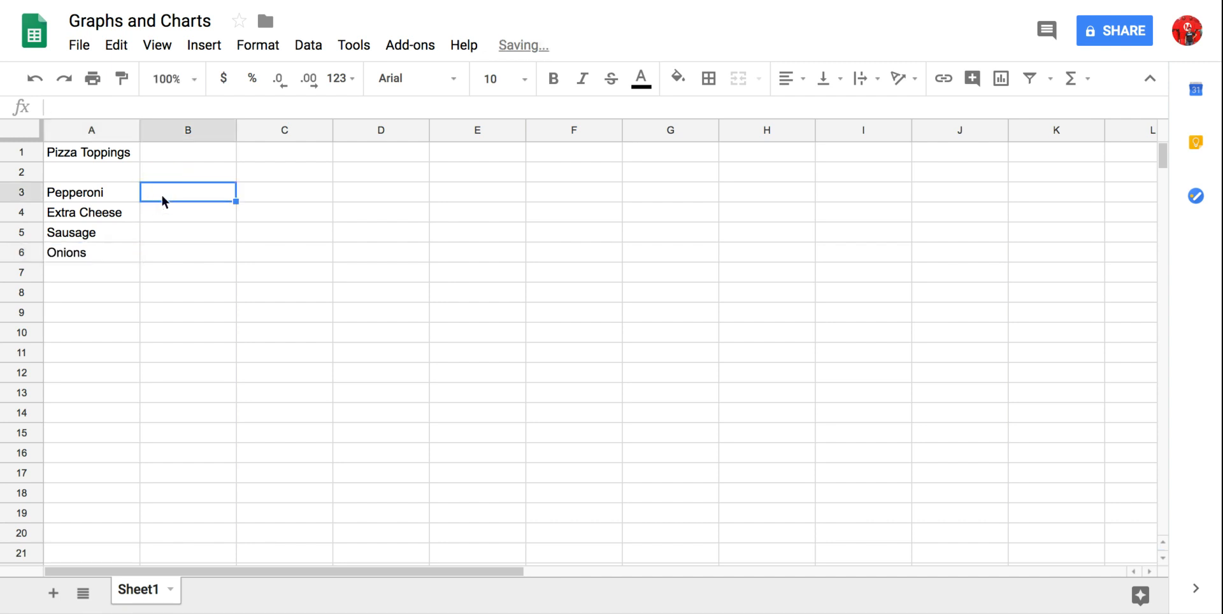
pyautogui.write('10')
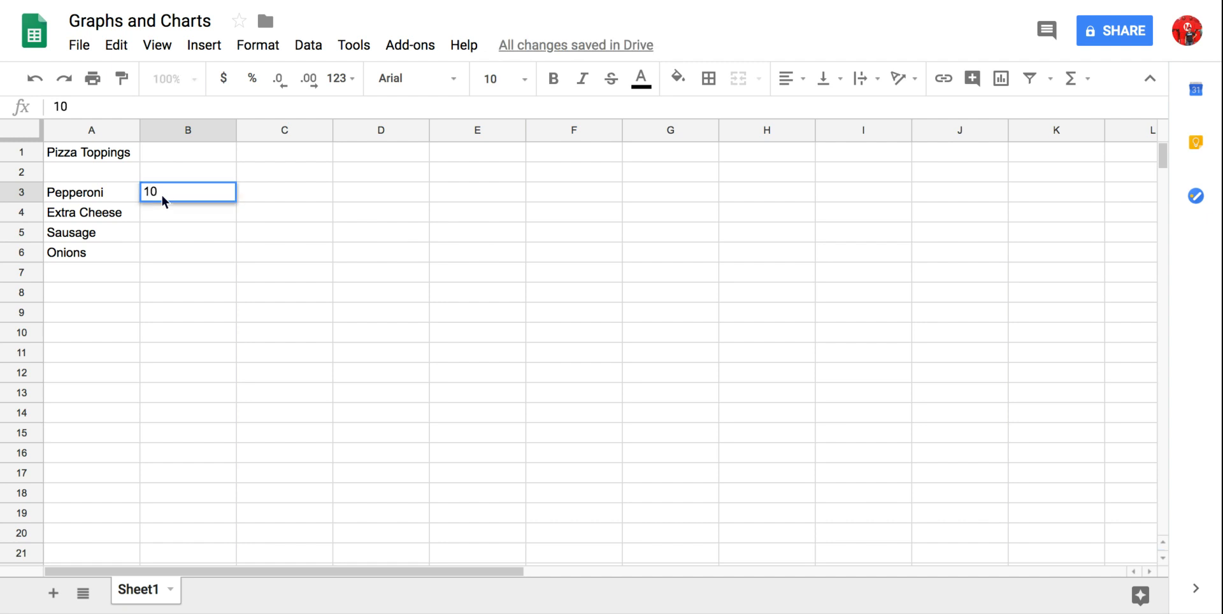
pyautogui.press('Return')
pyautogui.write('5')
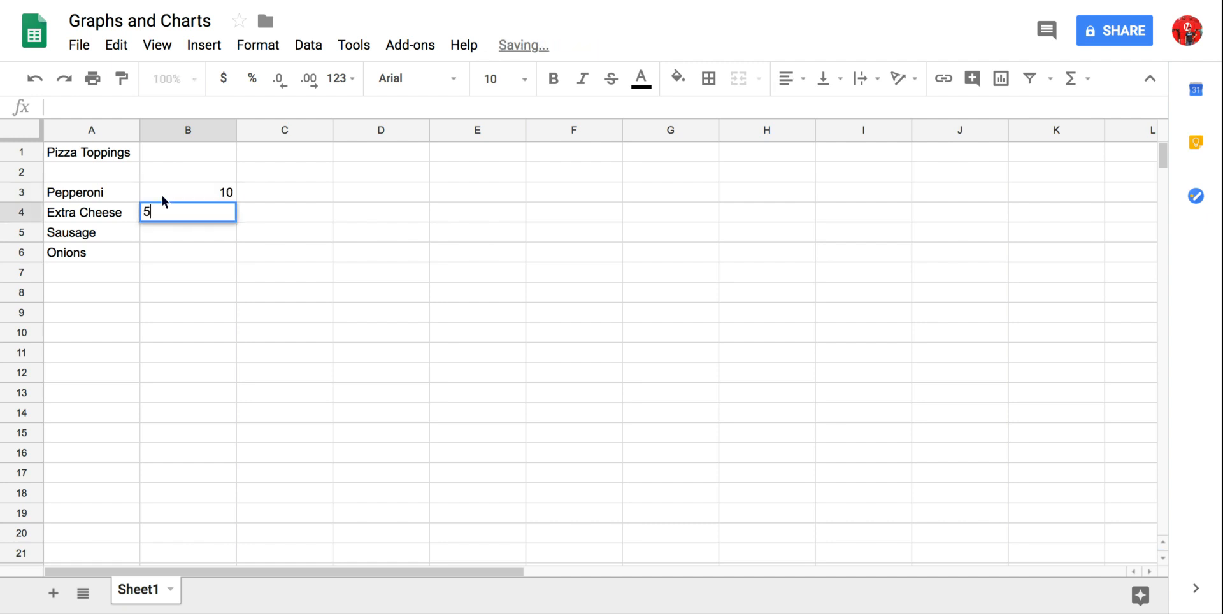
pyautogui.press('Return')
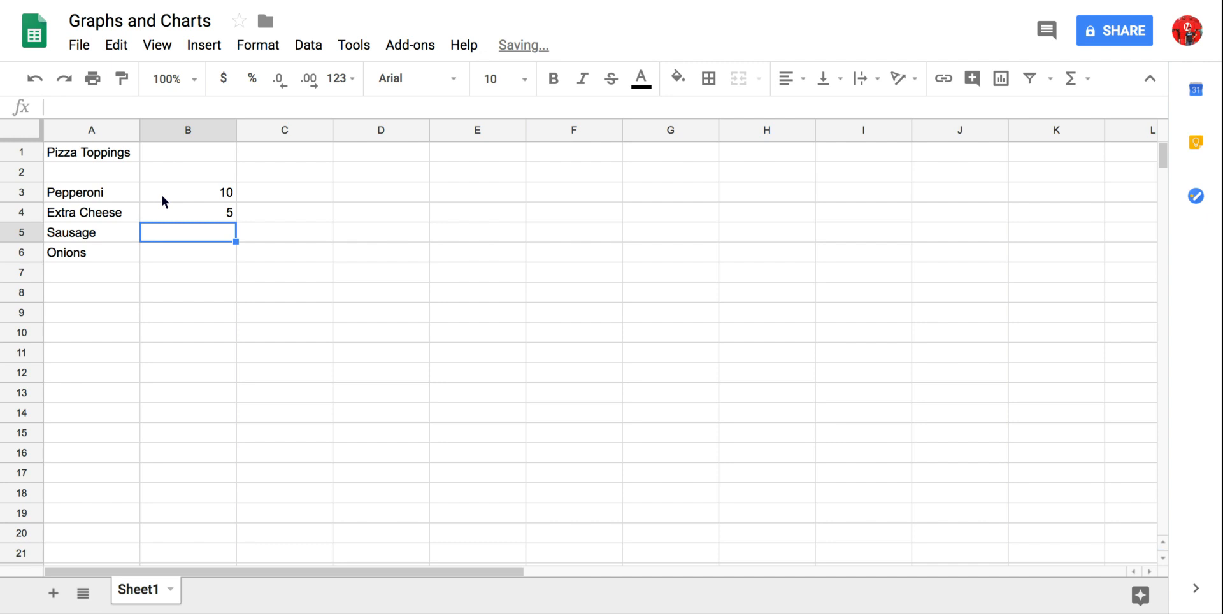
pyautogui.write('2')
pyautogui.press('Return')
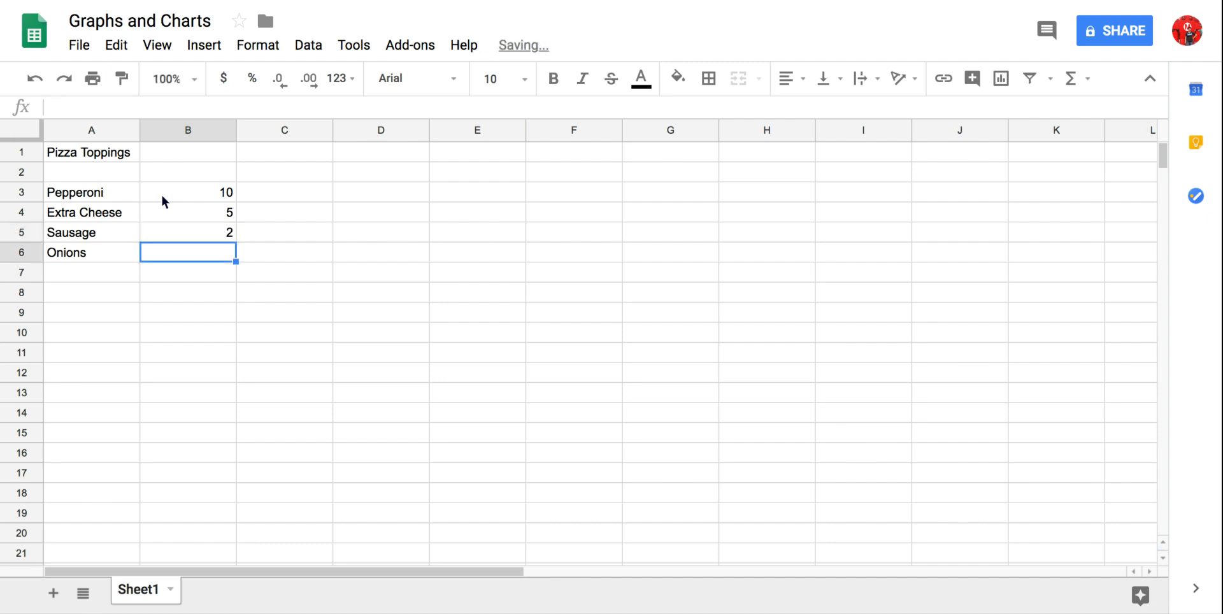
pyautogui.write('1')
pyautogui.press('Return')
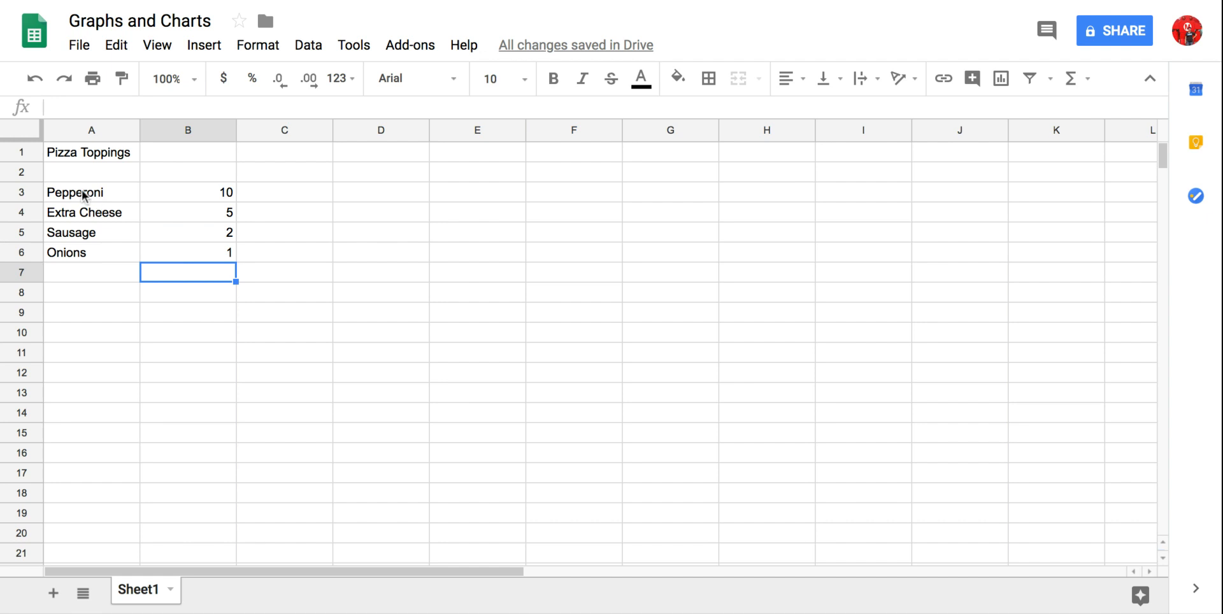
# - Apply all borders to the topping data in A3:B6
pyautogui.moveTo(83, 194); pyautogui.dragTo(208, 253)
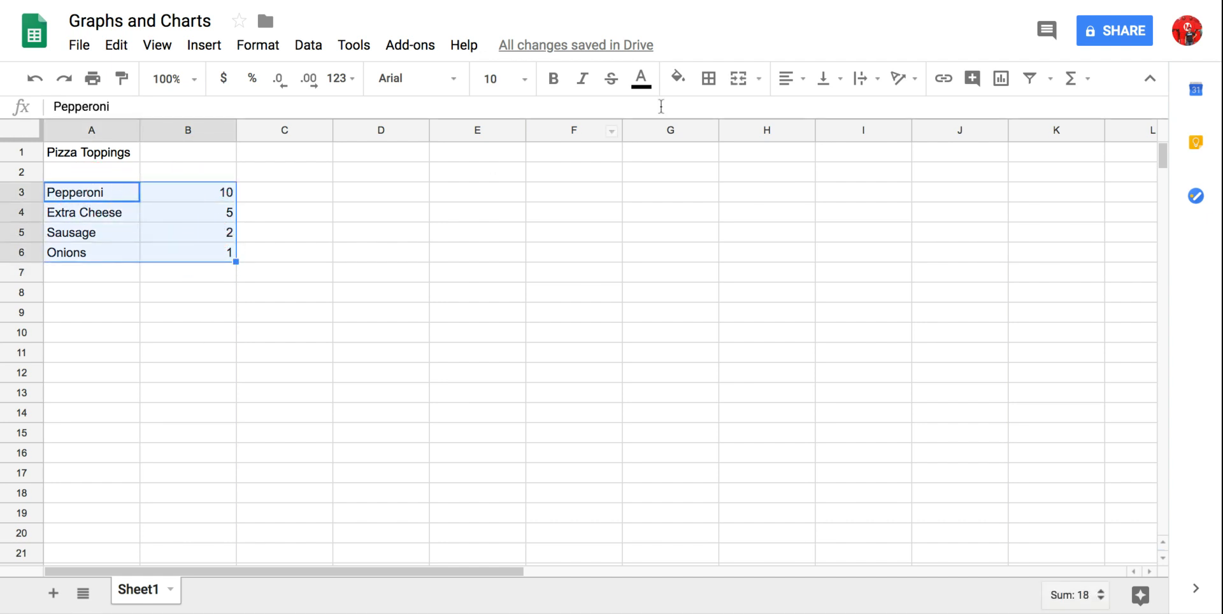
pyautogui.click(711, 84)
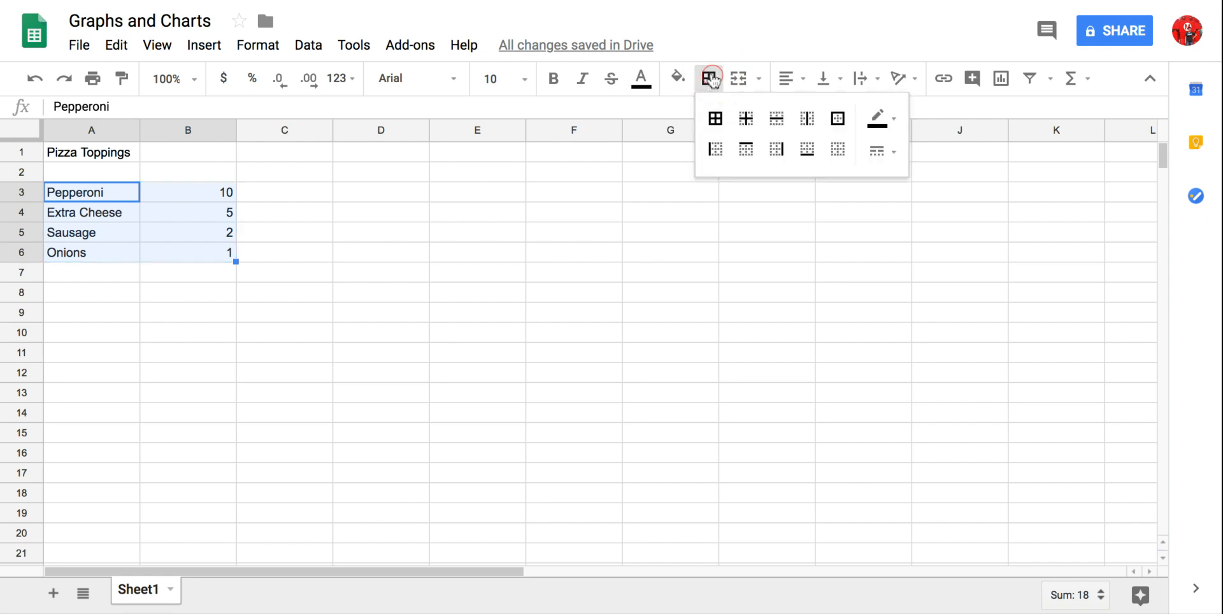
pyautogui.click(717, 126)
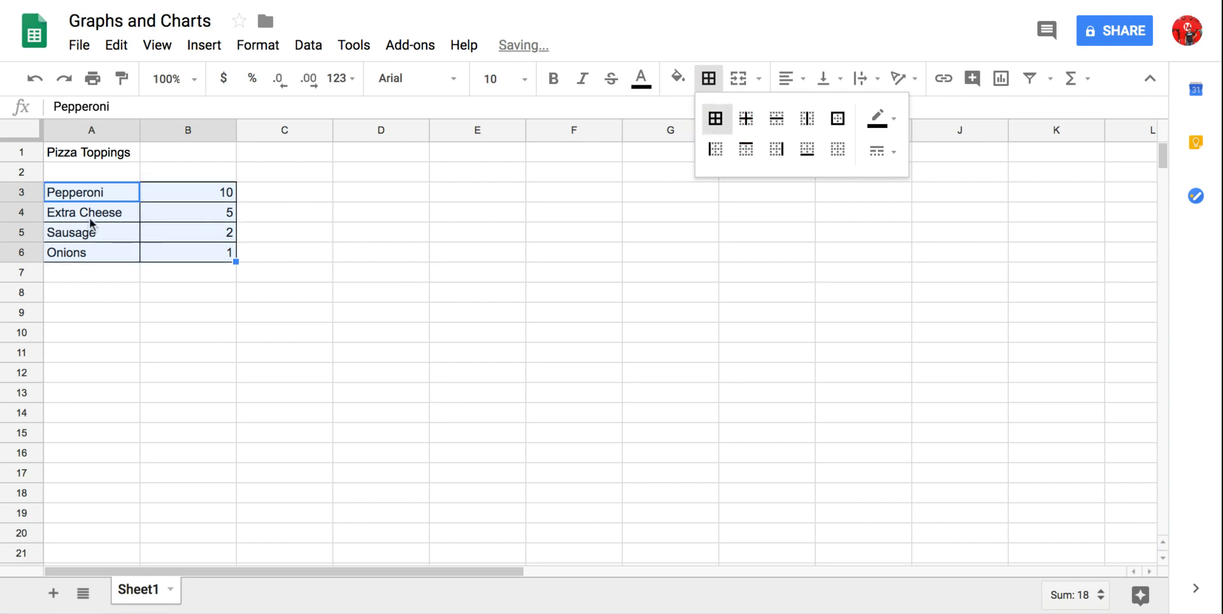
pyautogui.click(278, 233)
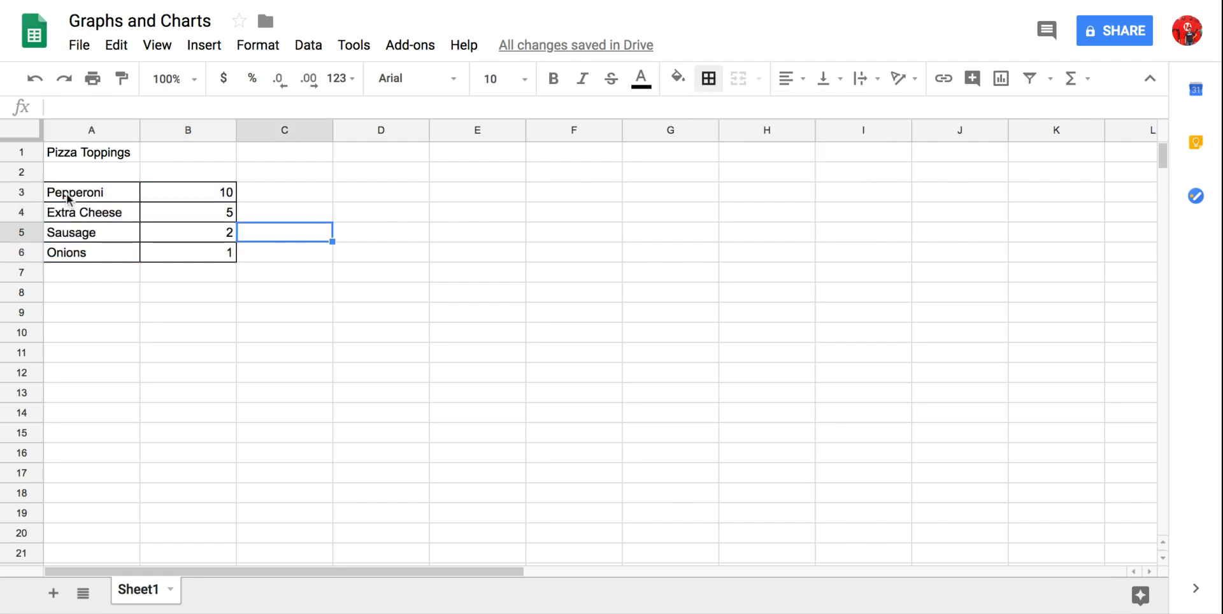
# - Insert a chart from the data in A3:B6 and move it beside the table so it starts at column C
pyautogui.moveTo(69, 197); pyautogui.dragTo(219, 250)
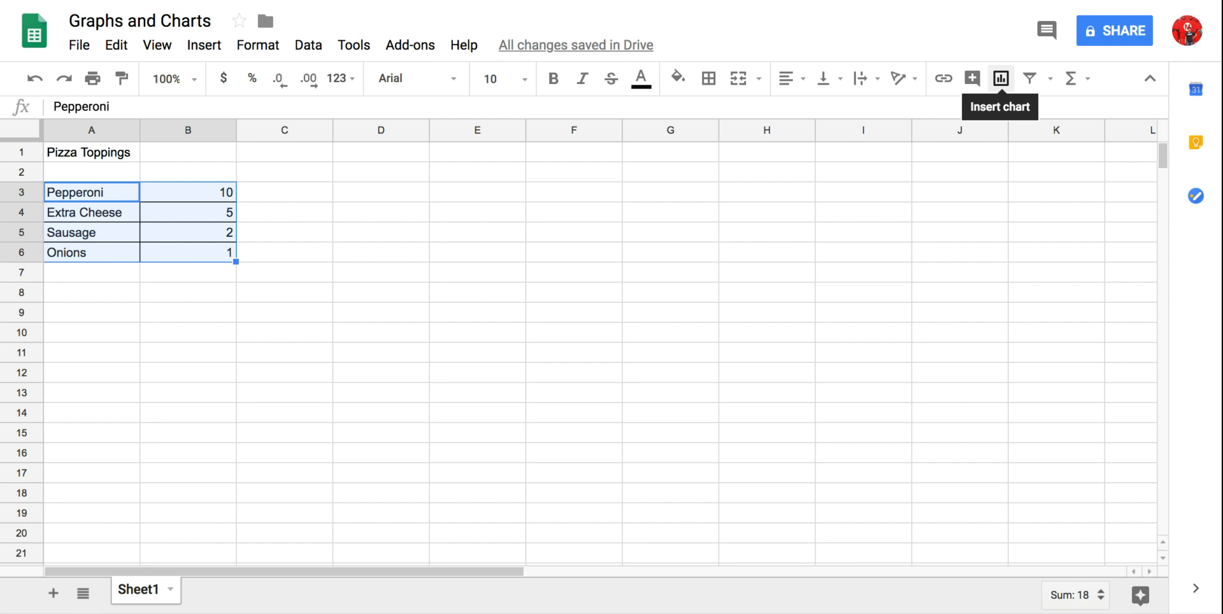
pyautogui.click(209, 53)
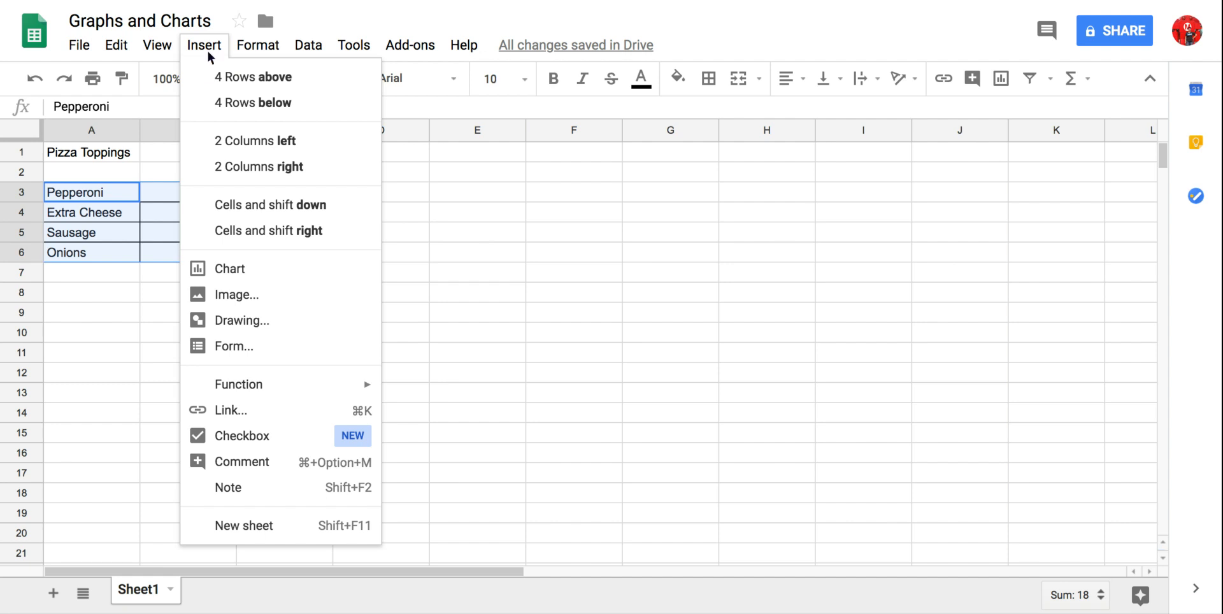
pyautogui.click(253, 273)
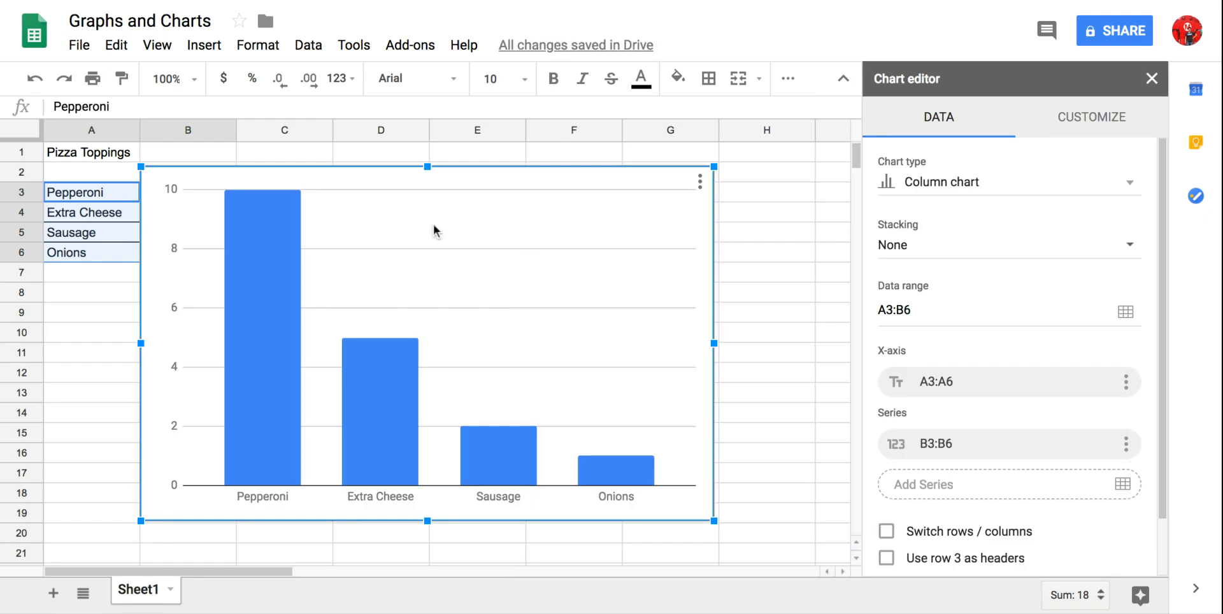
pyautogui.moveTo(378, 180); pyautogui.dragTo(487, 182)
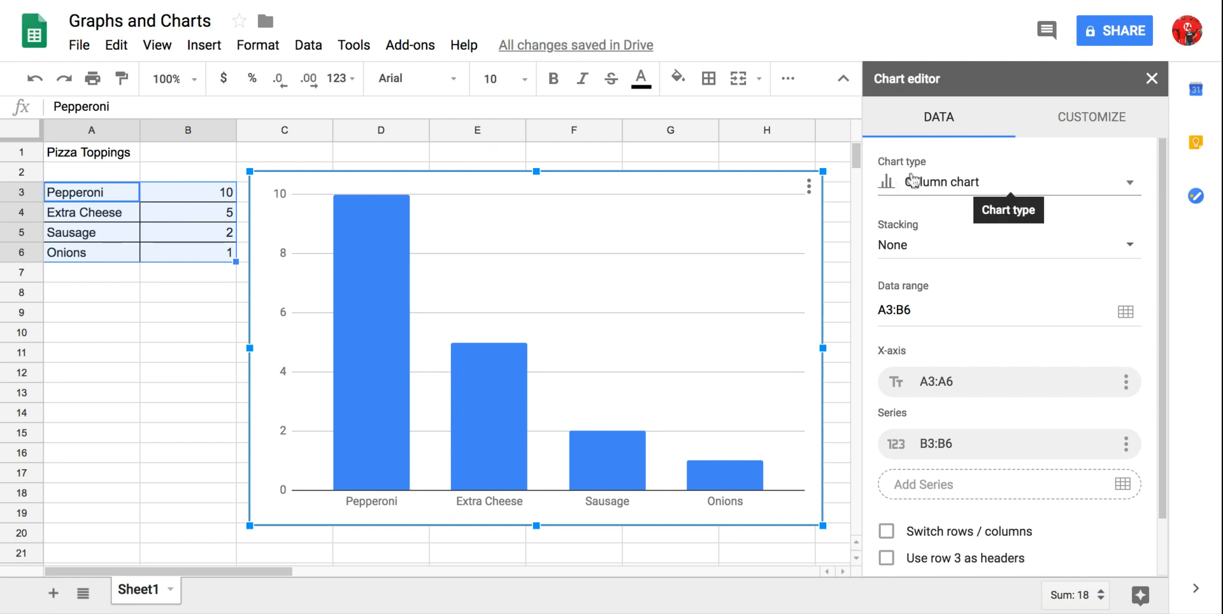
# - Try the suggested pie chart and bar chart types on the toppings chart
pyautogui.click(1131, 188)
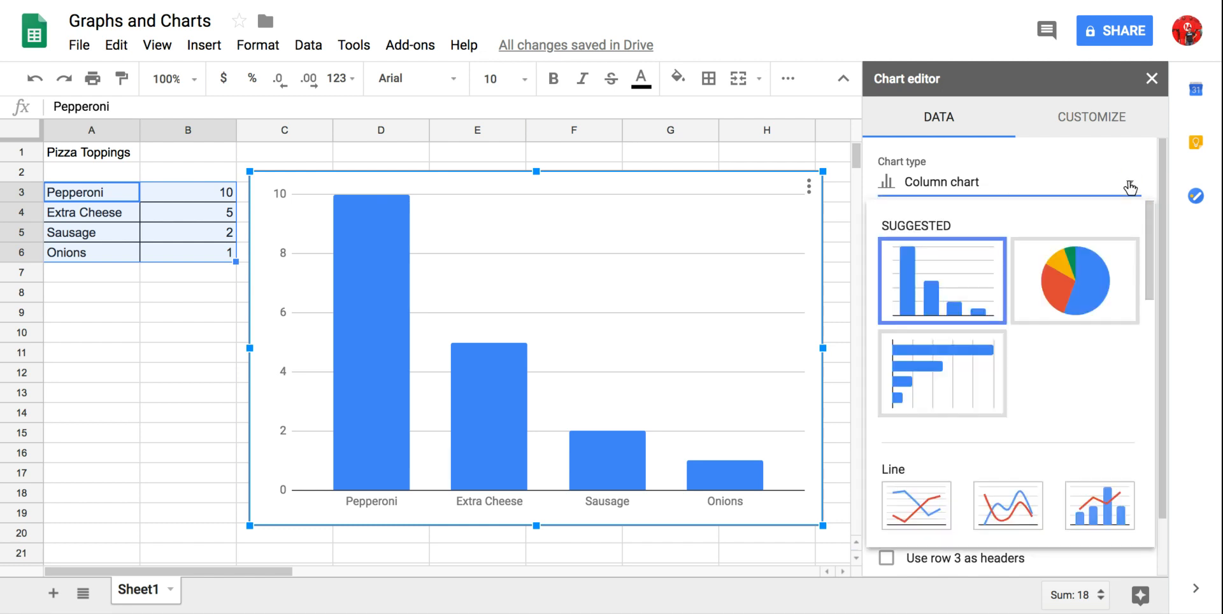
pyautogui.click(1091, 284)
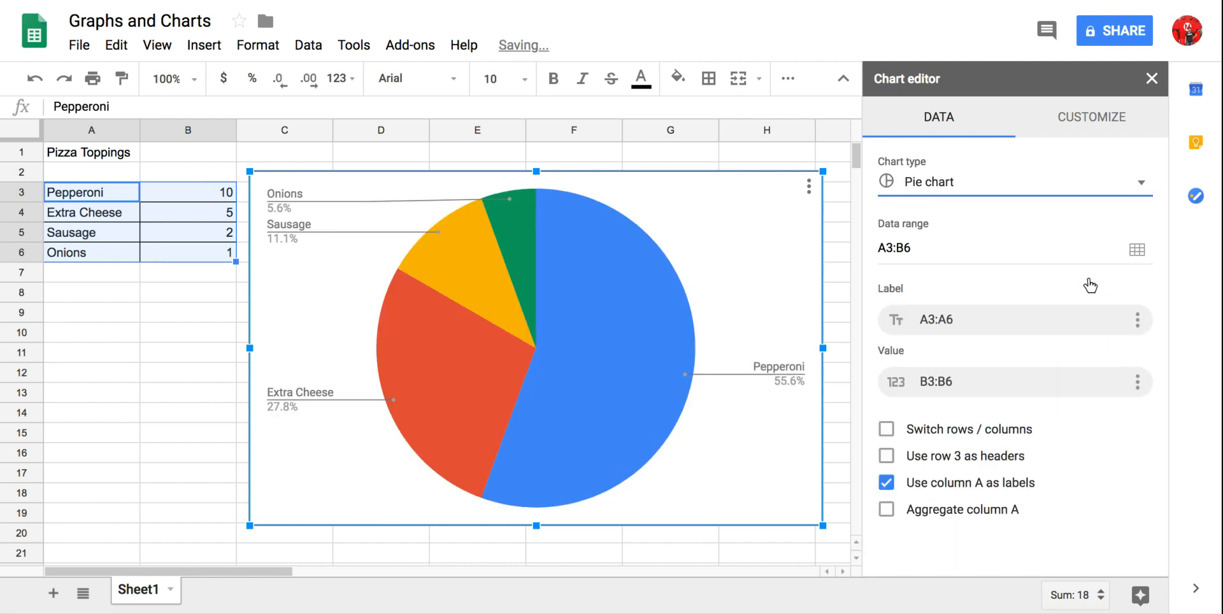
pyautogui.click(1142, 185)
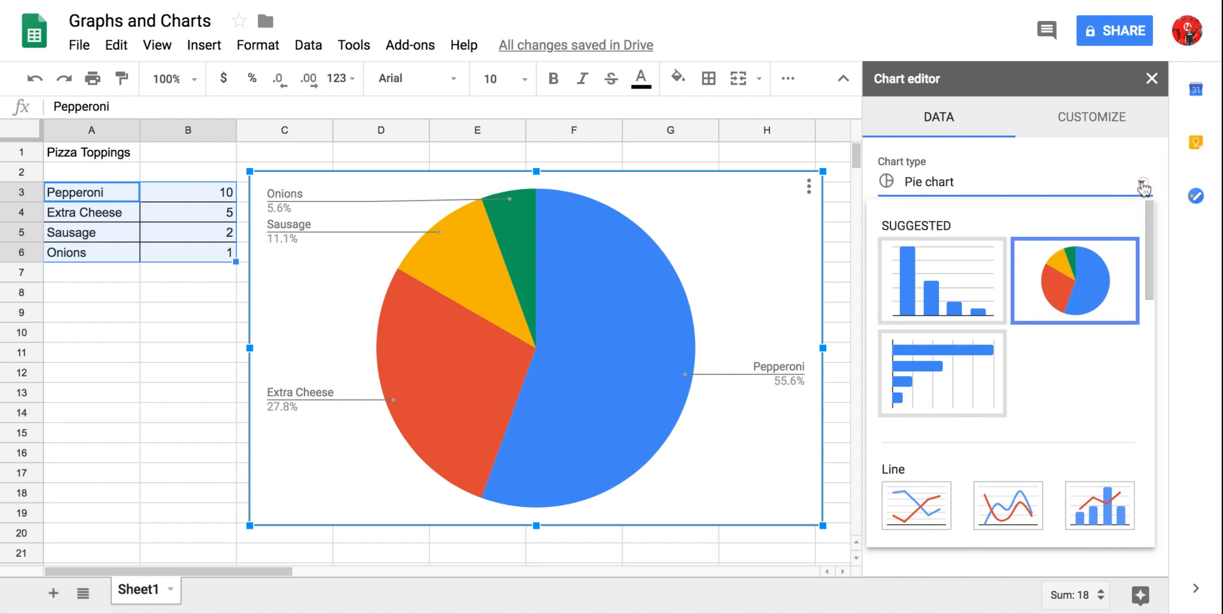
pyautogui.click(948, 392)
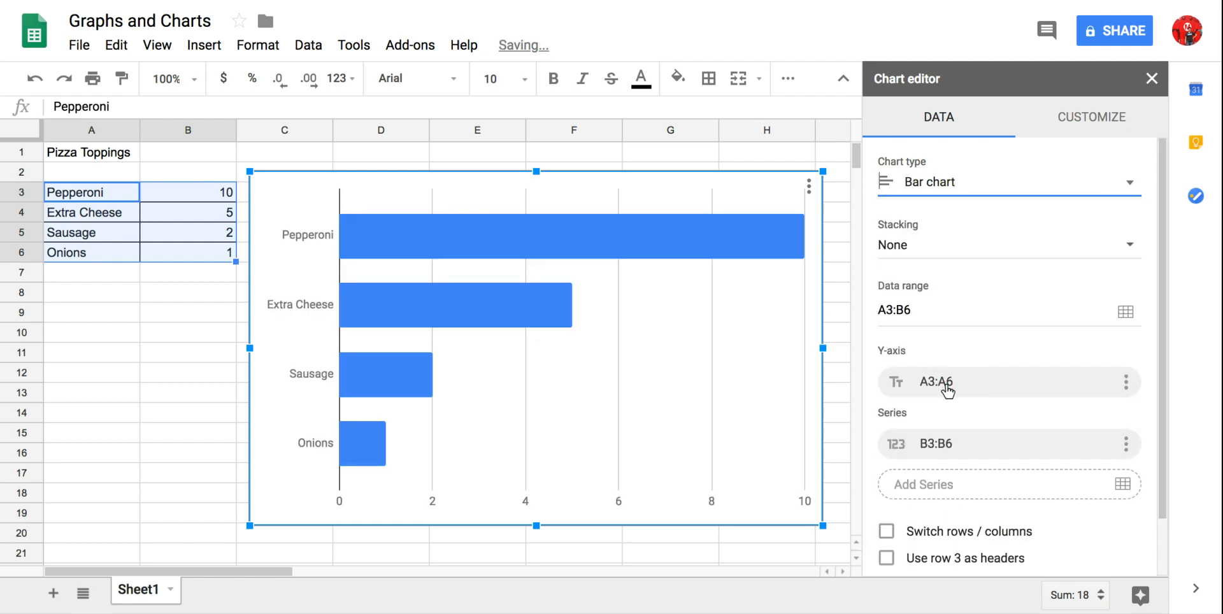
# - Browse the available chart types and change the toppings chart to a 3D pie chart
pyautogui.click(1133, 190)
pyautogui.scroll(-7, 975, 425)
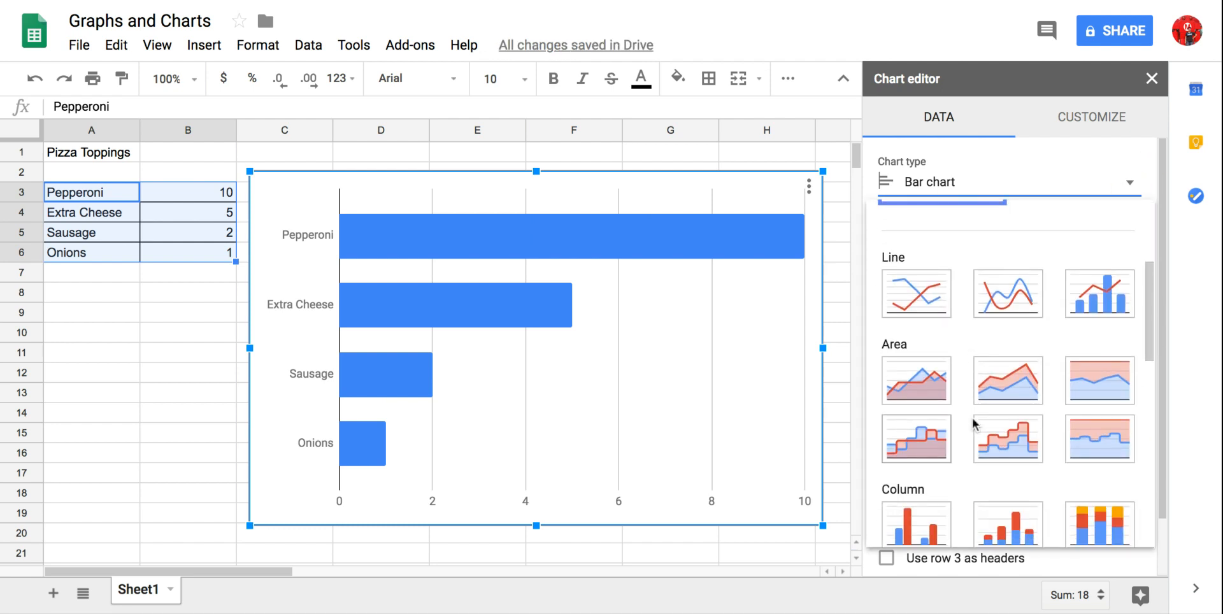
pyautogui.scroll(3, 973, 418)
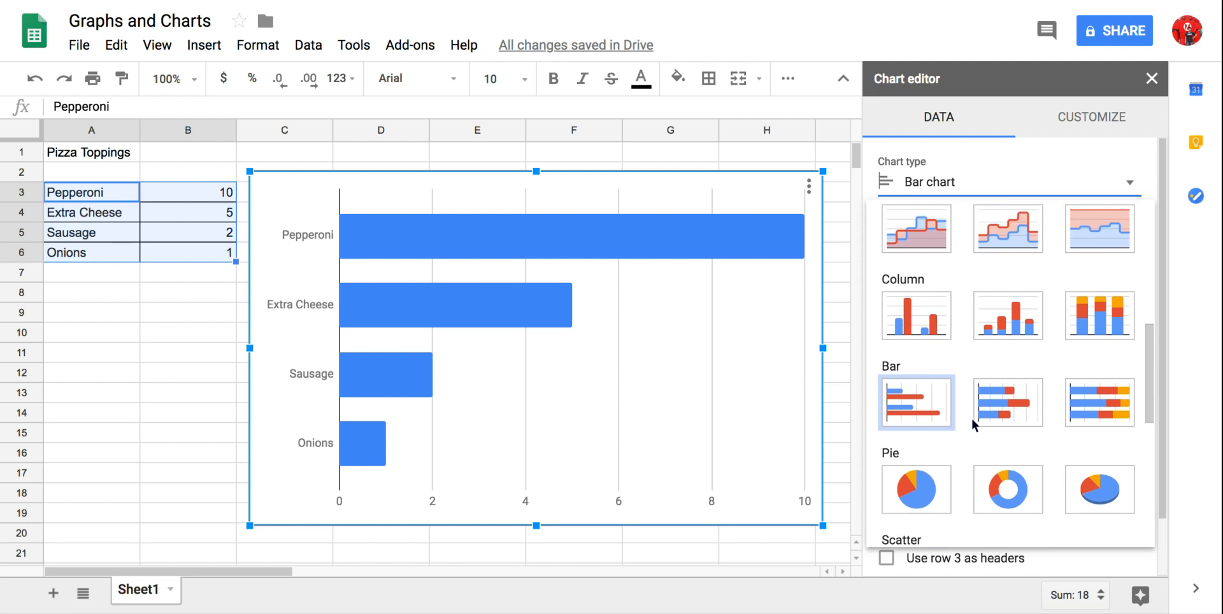
pyautogui.scroll(4, 972, 418)
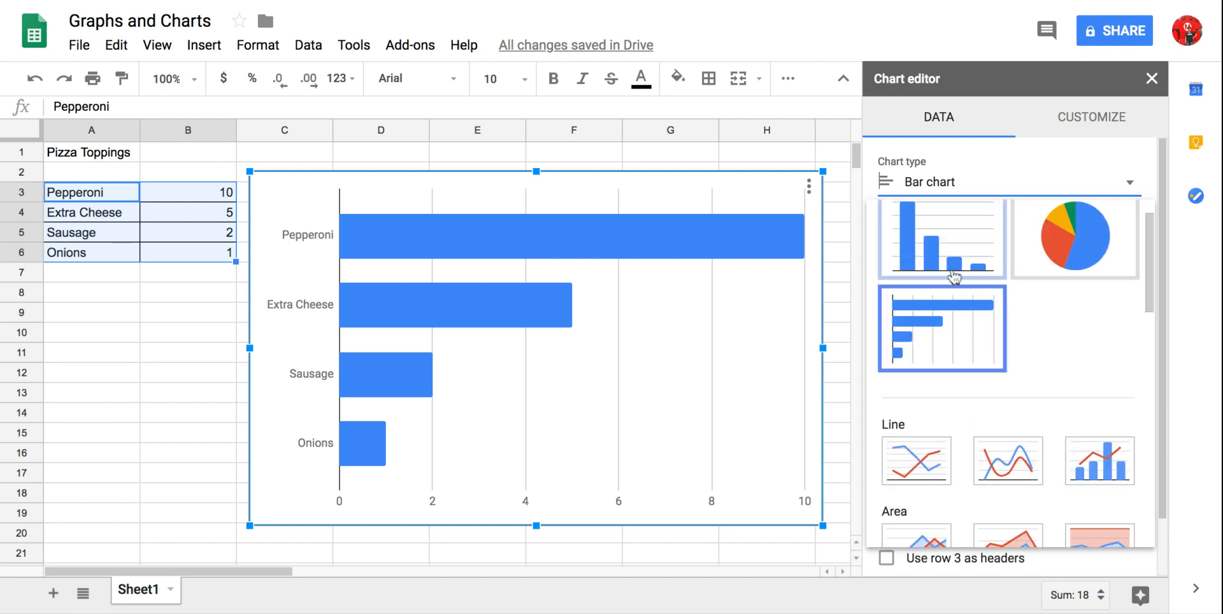
pyautogui.scroll(-2, 1004, 357)
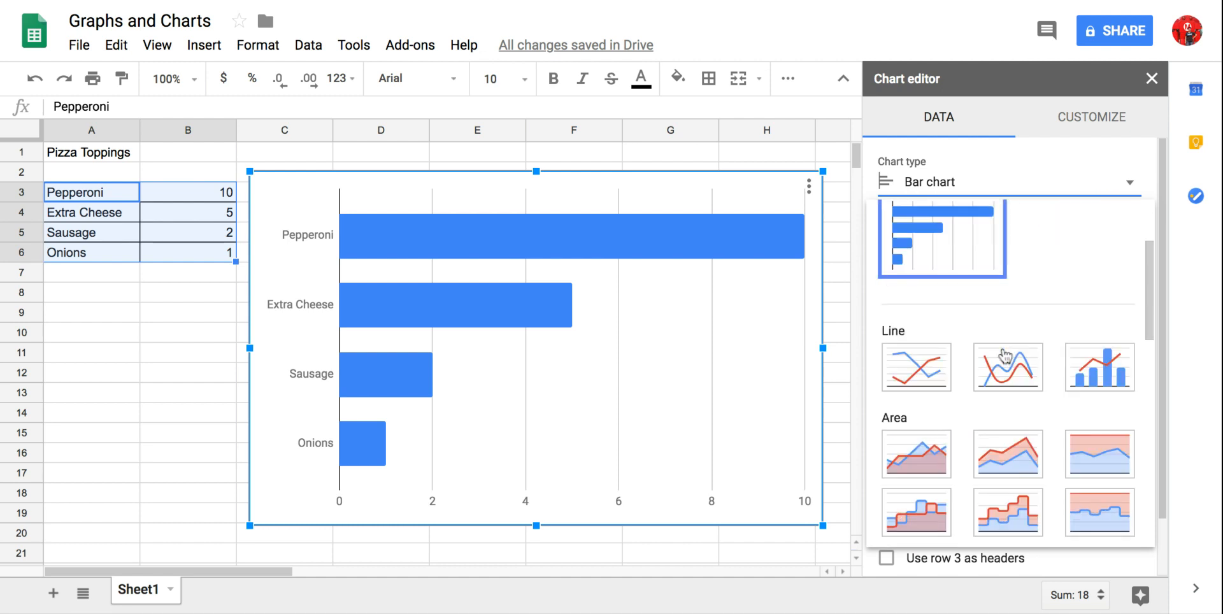
pyautogui.scroll(-7, 1005, 355)
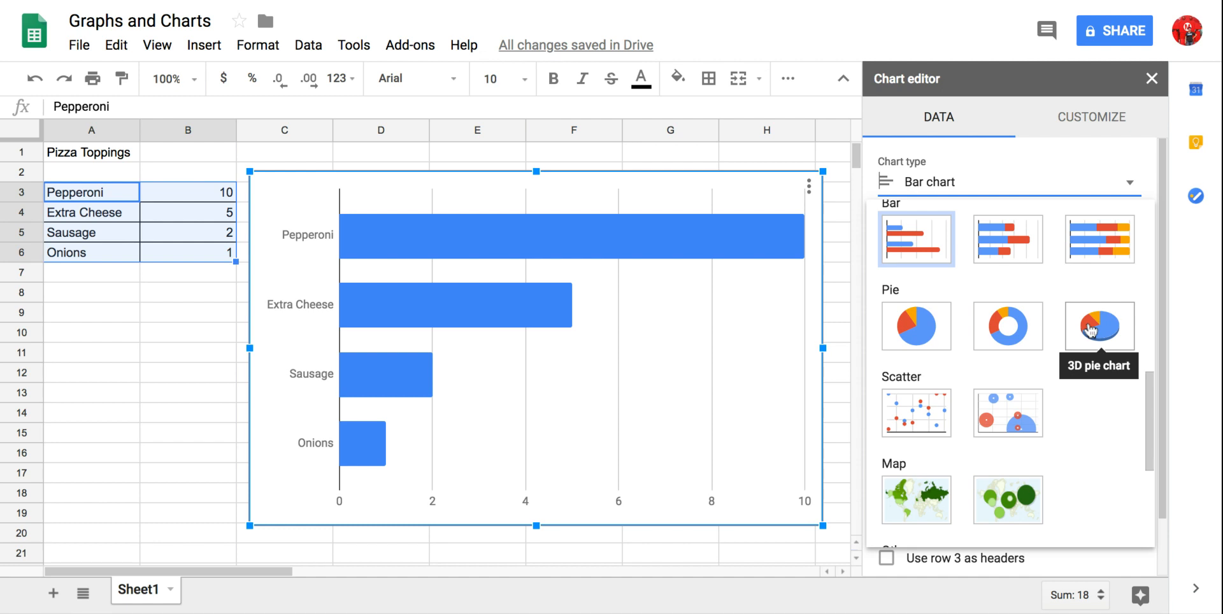
pyautogui.click(1091, 329)
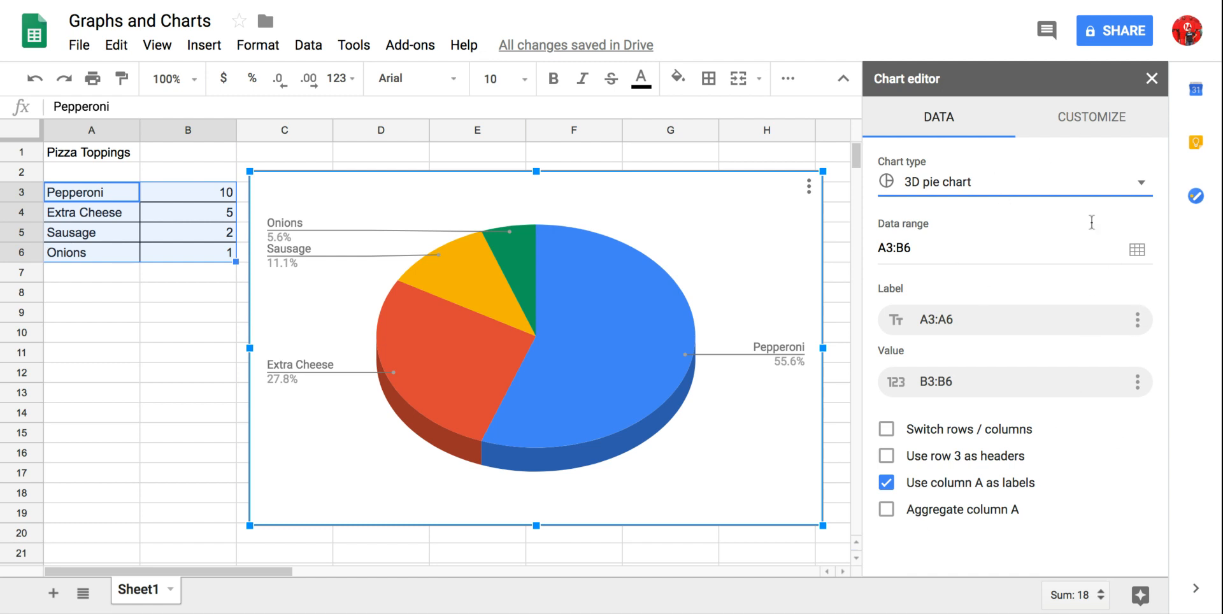
# - Set the 3D pie chart's background color to light purple
pyautogui.click(1094, 121)
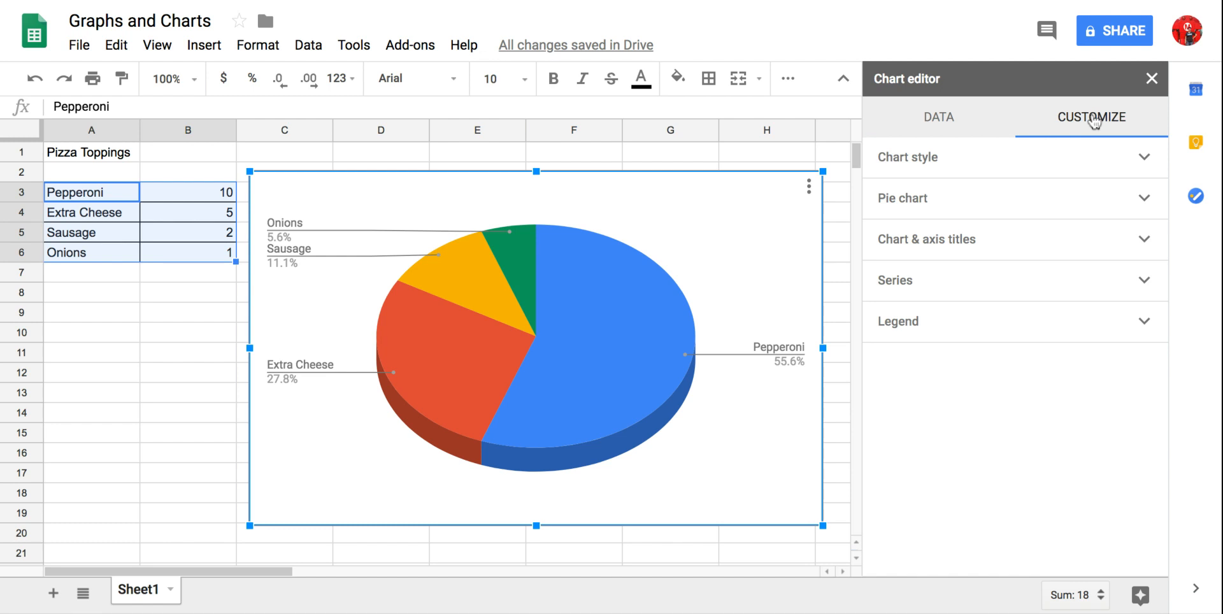
pyautogui.click(1143, 158)
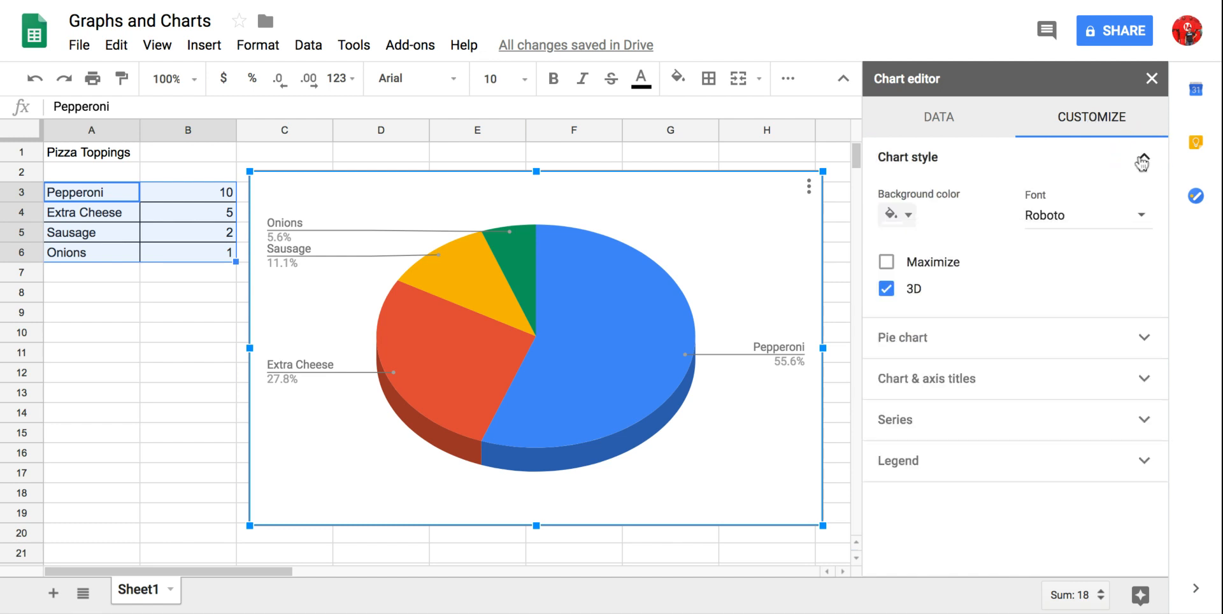
pyautogui.click(911, 215)
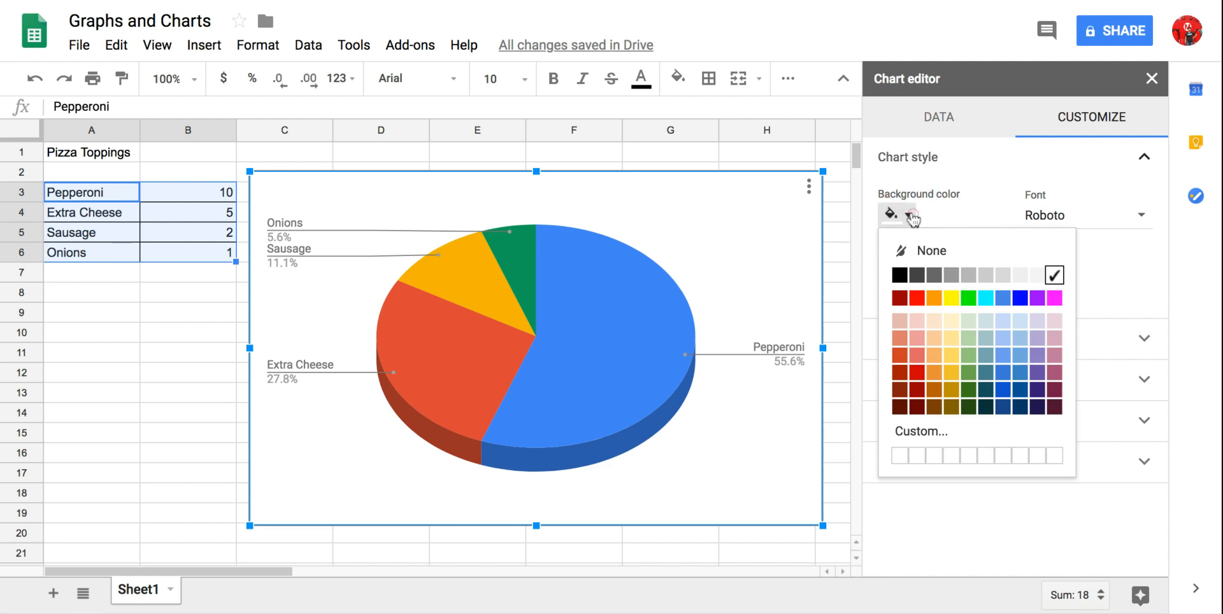
pyautogui.click(1039, 321)
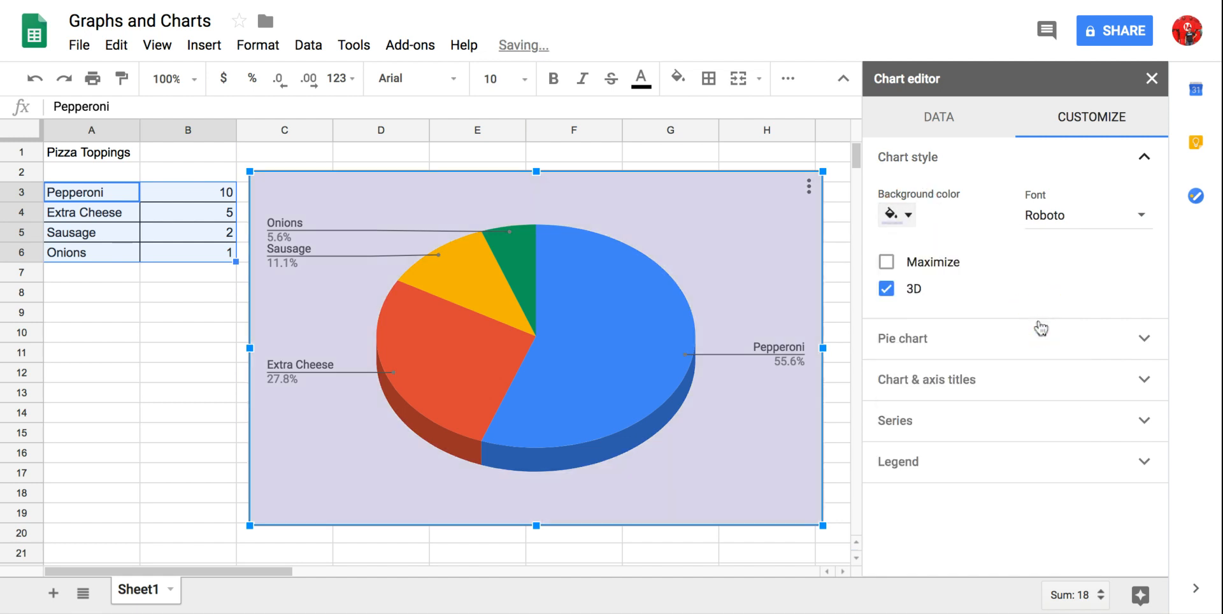
# - Try a serif font and Comic Sans MS for the pie chart's text
pyautogui.click(1138, 221)
pyautogui.click(1139, 223)
pyautogui.click(1138, 222)
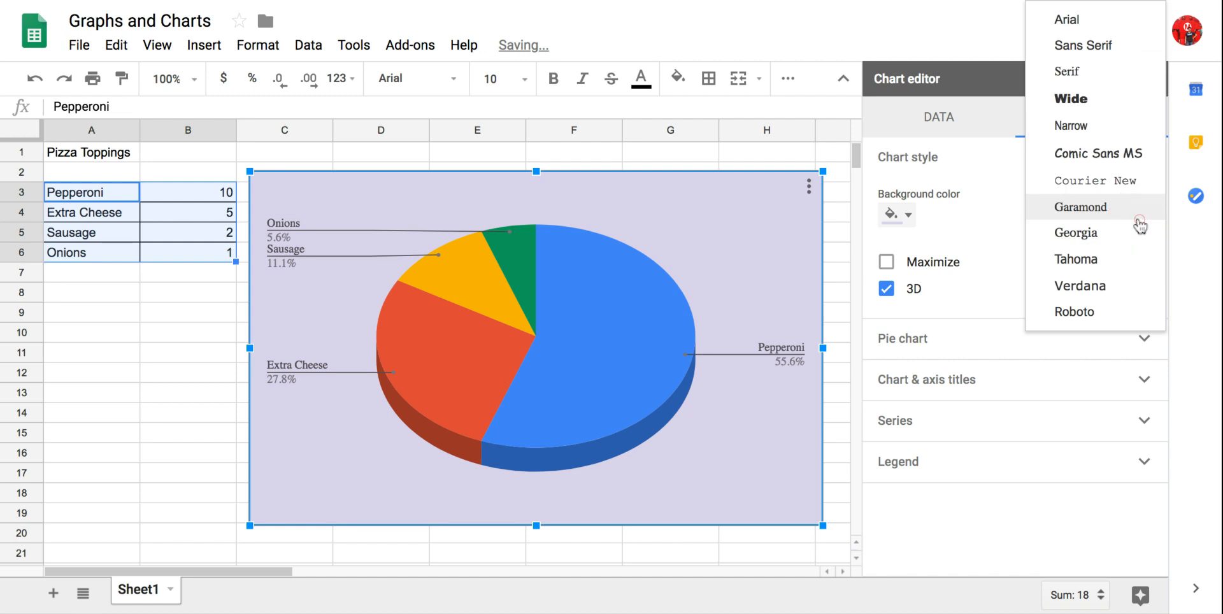
pyautogui.click(1094, 159)
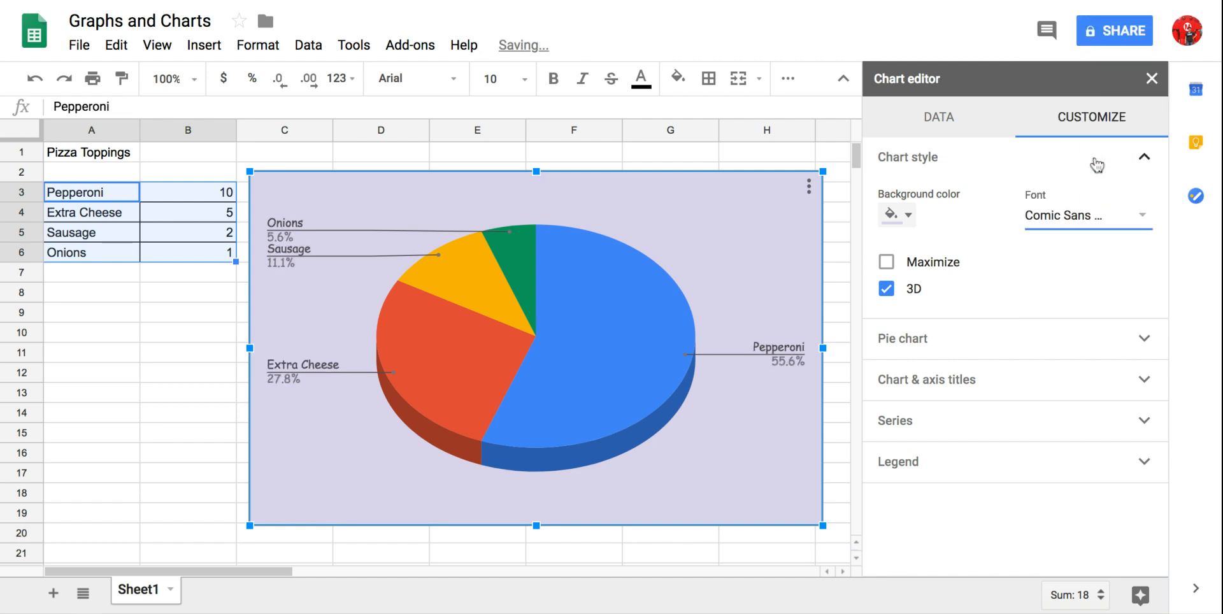
# - Set the pie chart's font to Wide
pyautogui.click(1144, 220)
pyautogui.click(1144, 221)
pyautogui.click(1140, 218)
pyautogui.click(1073, 121)
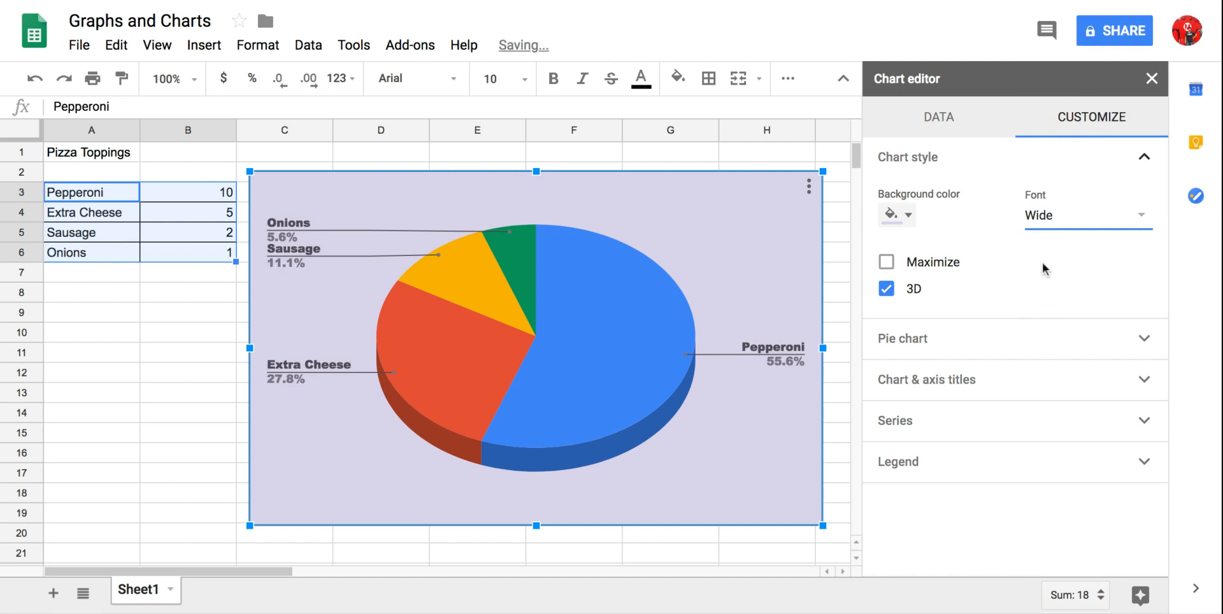
# - Try the Maximize option on the pie chart and turn it off again
pyautogui.click(1045, 268)
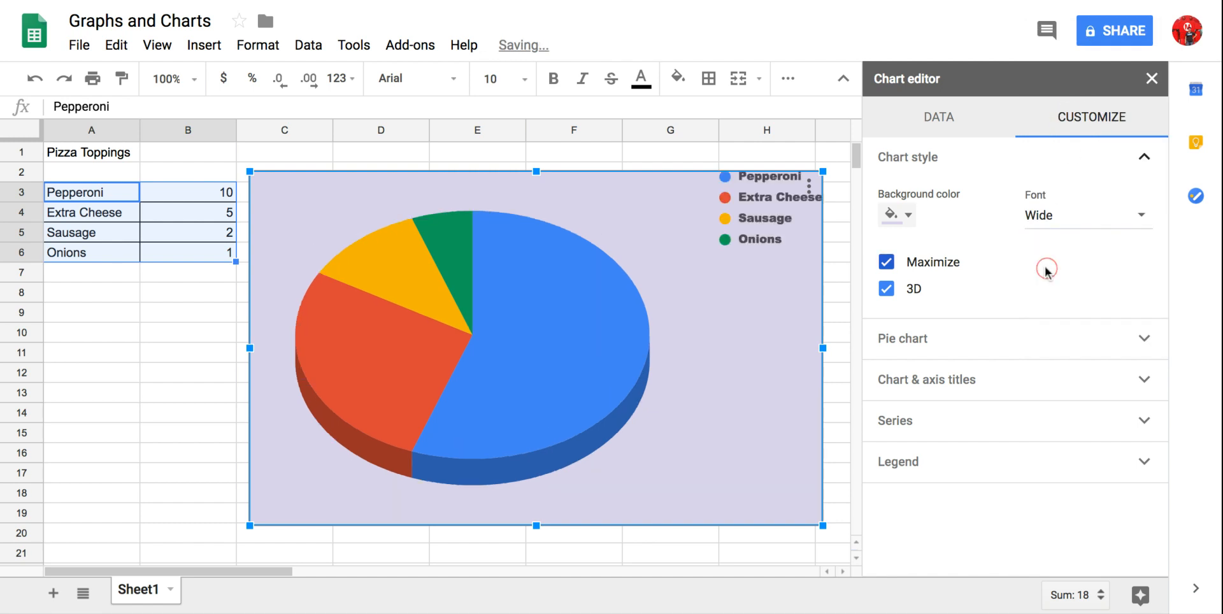
pyautogui.click(889, 265)
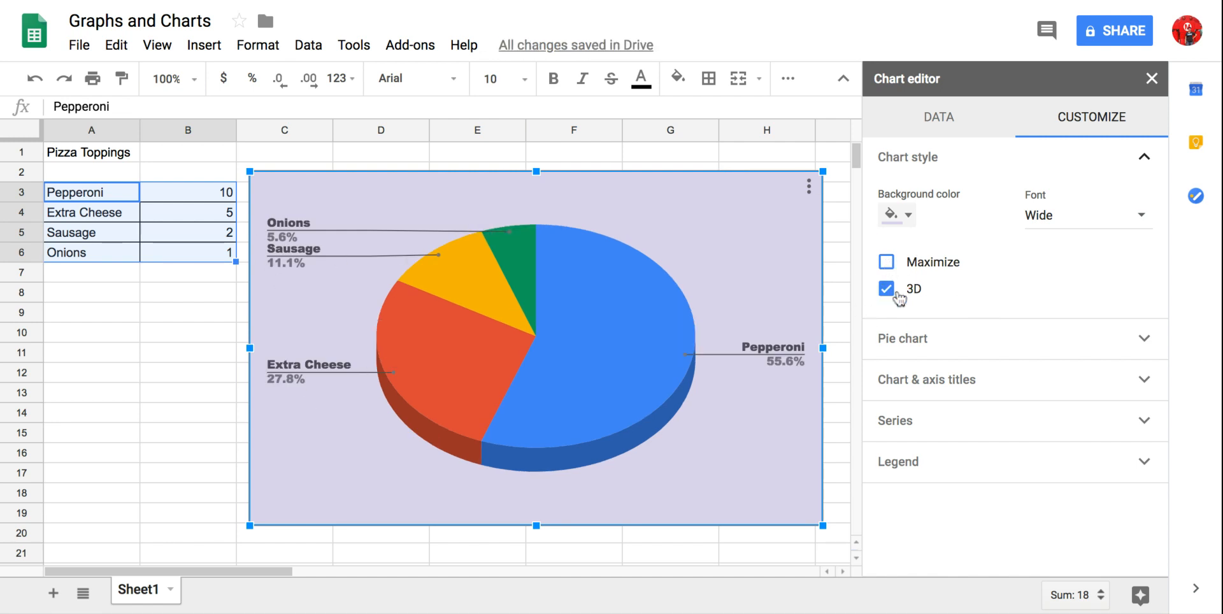
# - Review the pie chart's donut hole and slice label options, and close the chart editor
pyautogui.click(1147, 340)
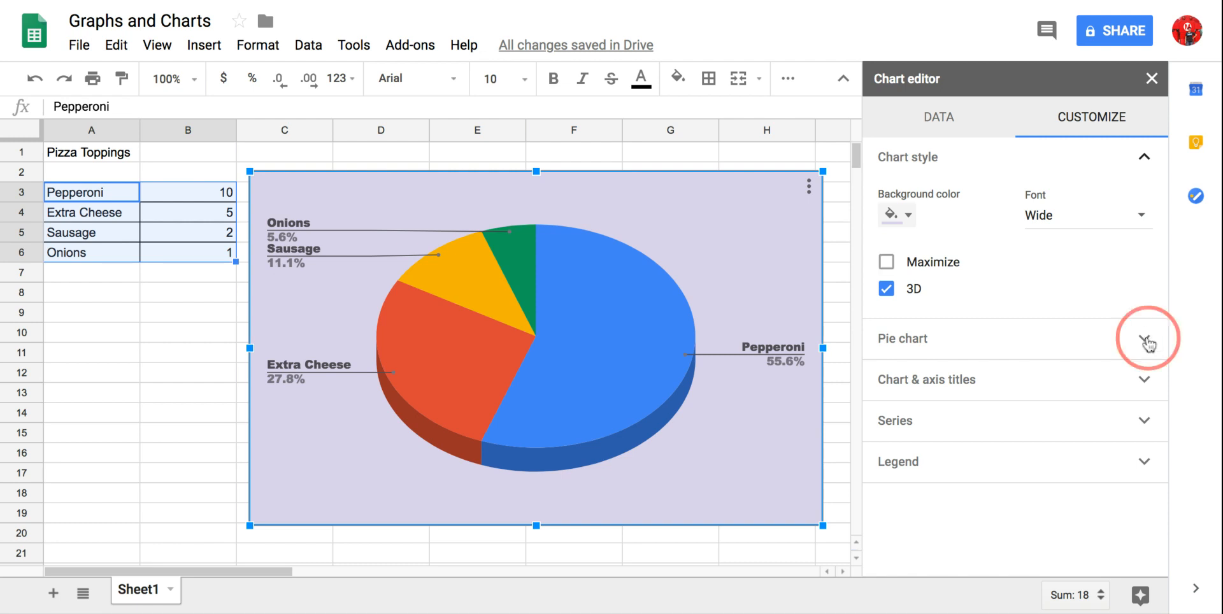
pyautogui.scroll(-1, 1105, 370)
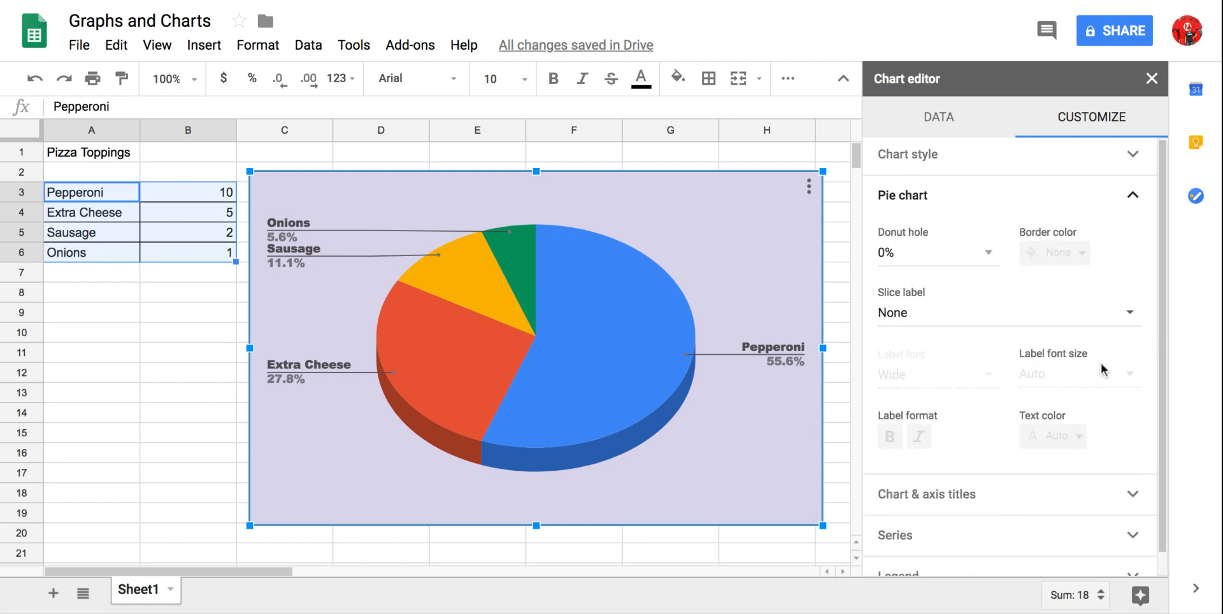
pyautogui.scroll(1, 1010, 357)
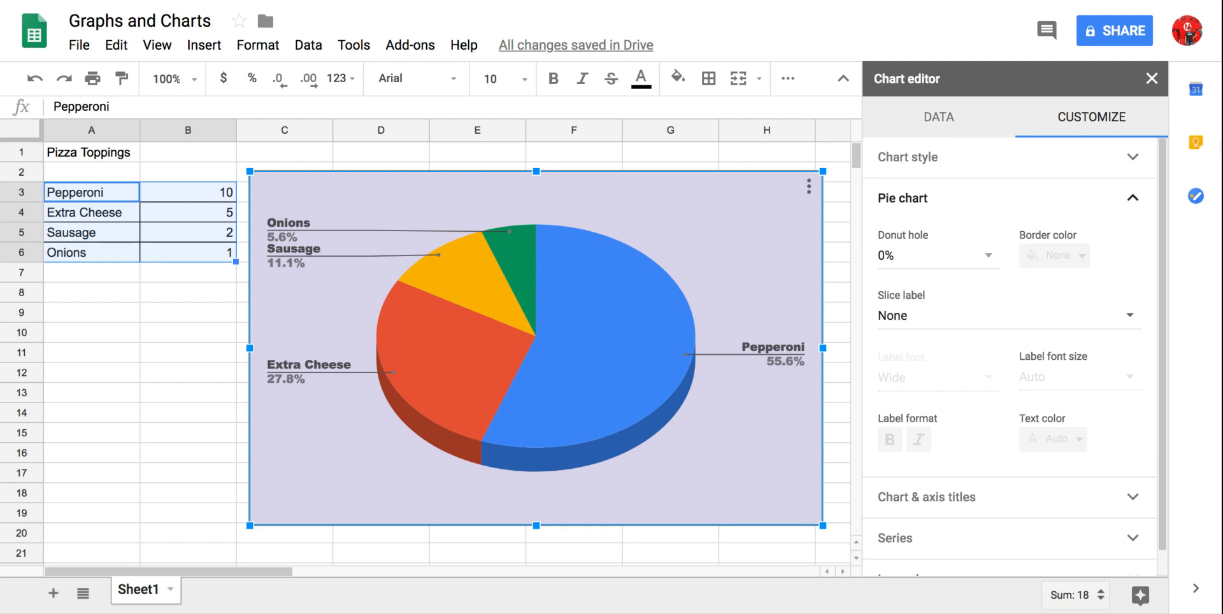
pyautogui.click(1152, 79)
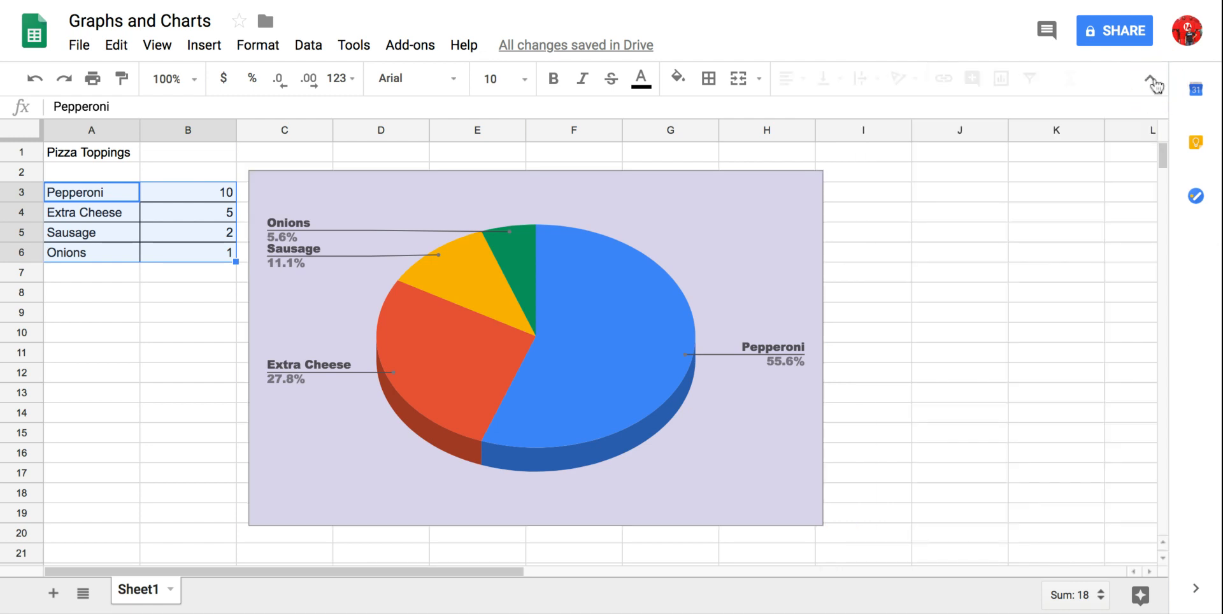
pyautogui.click(930, 357)
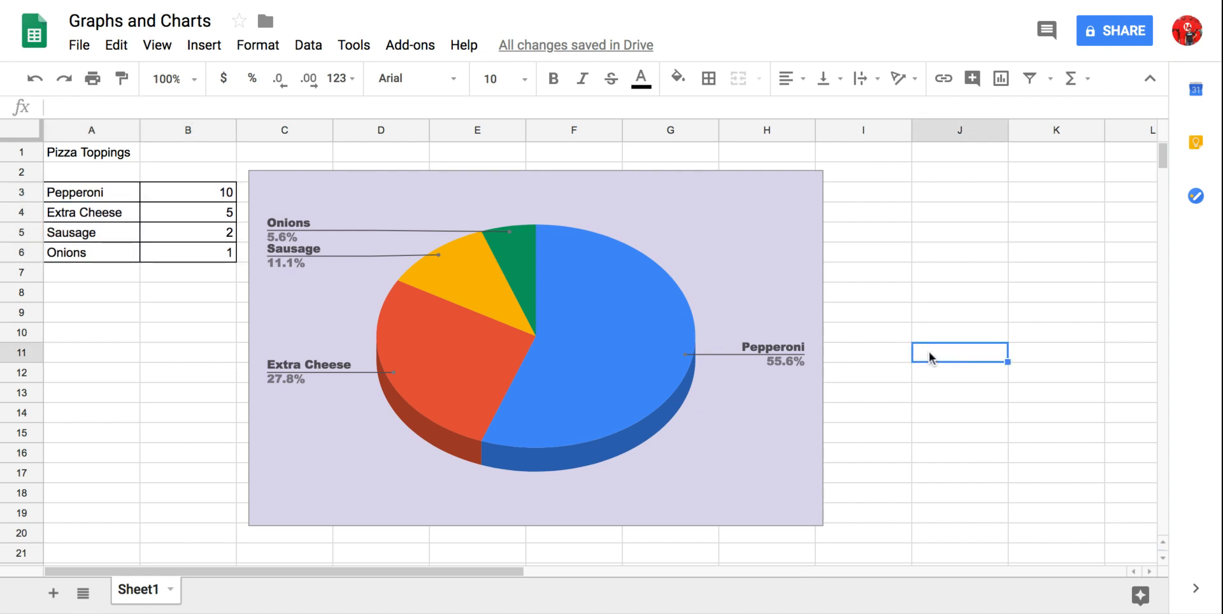